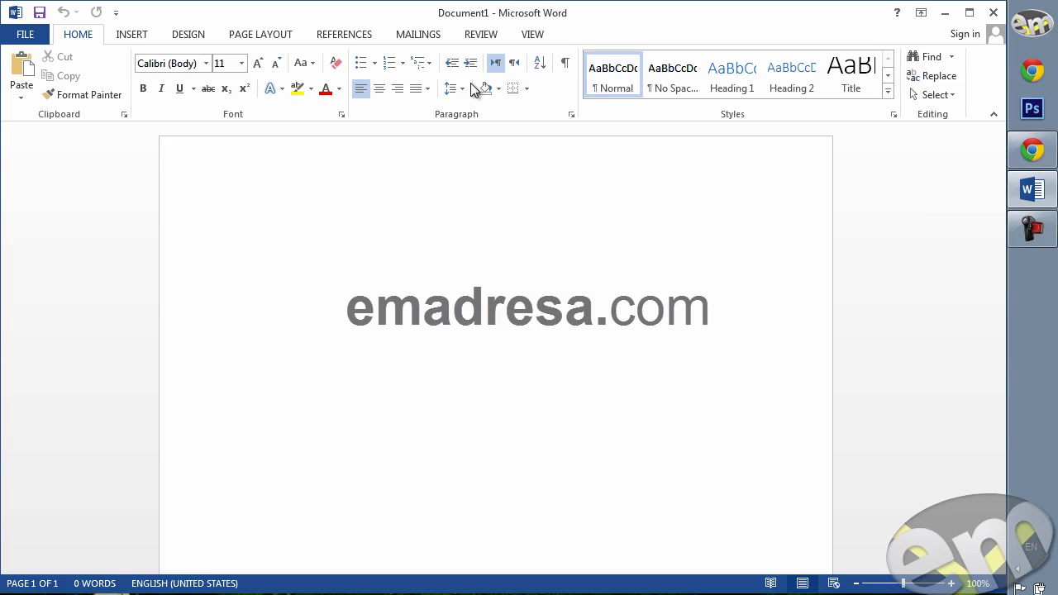
Review the ribbon commands for Insert, Design, Page Layout, References, Mailings, Review and View, and return to the Home commands
{"action": "left_click", "coordinate": [136, 41]}
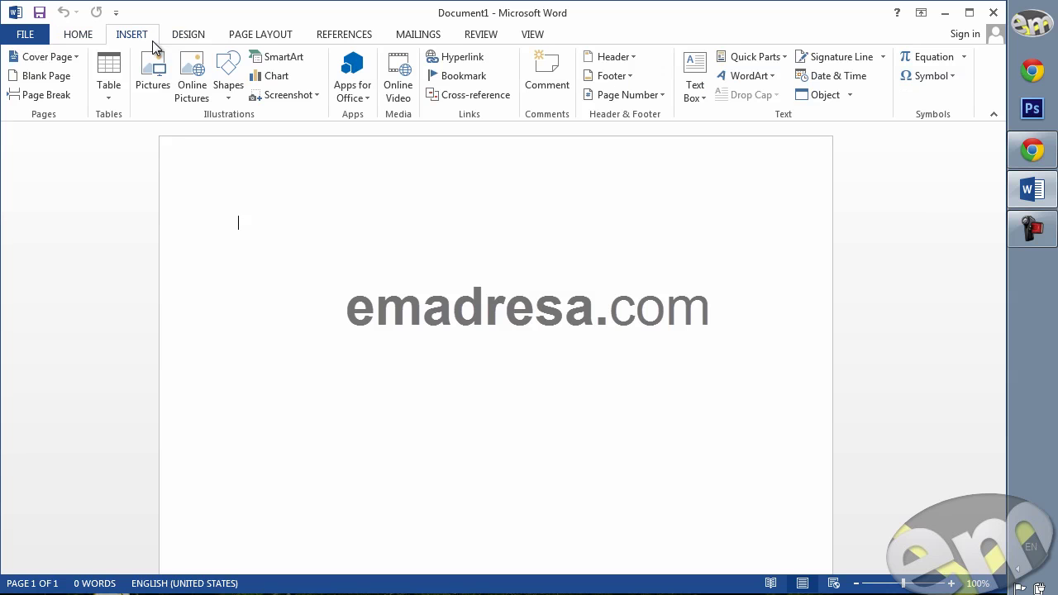
{"action": "left_click", "coordinate": [193, 40]}
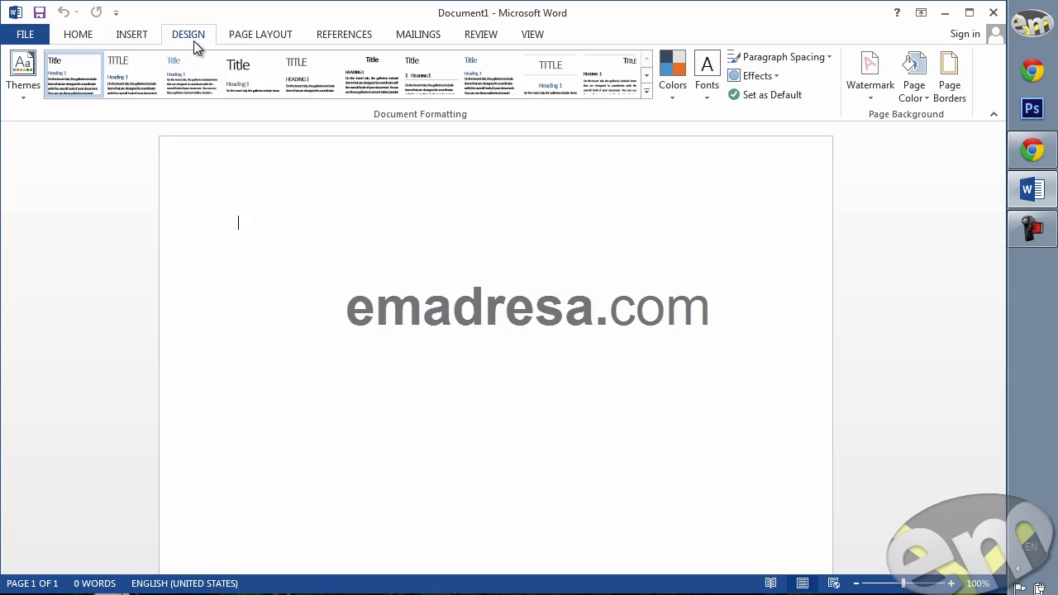
{"action": "left_click", "coordinate": [263, 39]}
{"action": "left_click", "coordinate": [344, 41]}
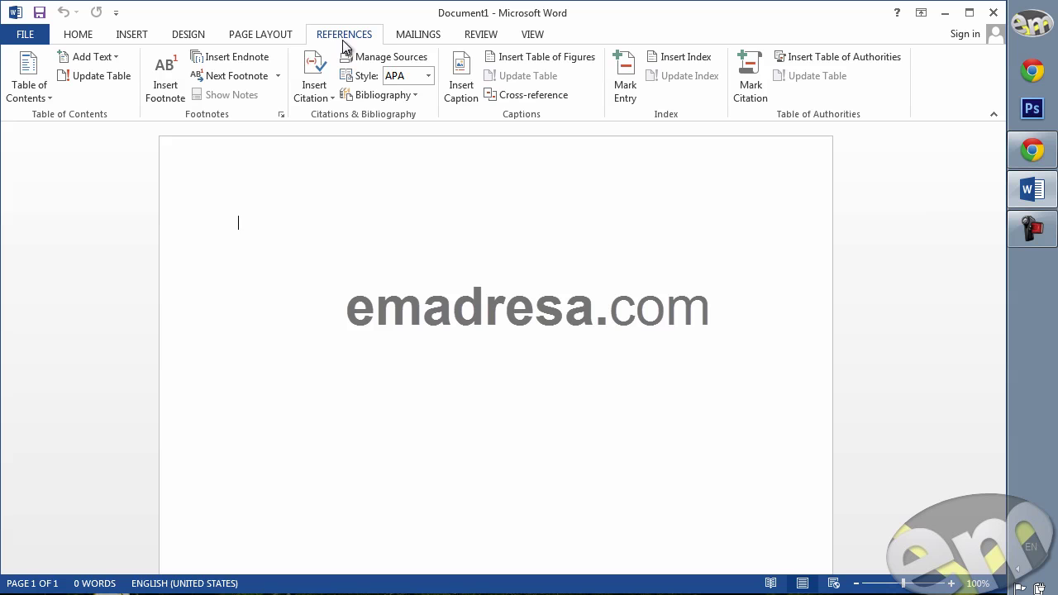
{"action": "left_click", "coordinate": [419, 38]}
{"action": "left_click", "coordinate": [474, 41]}
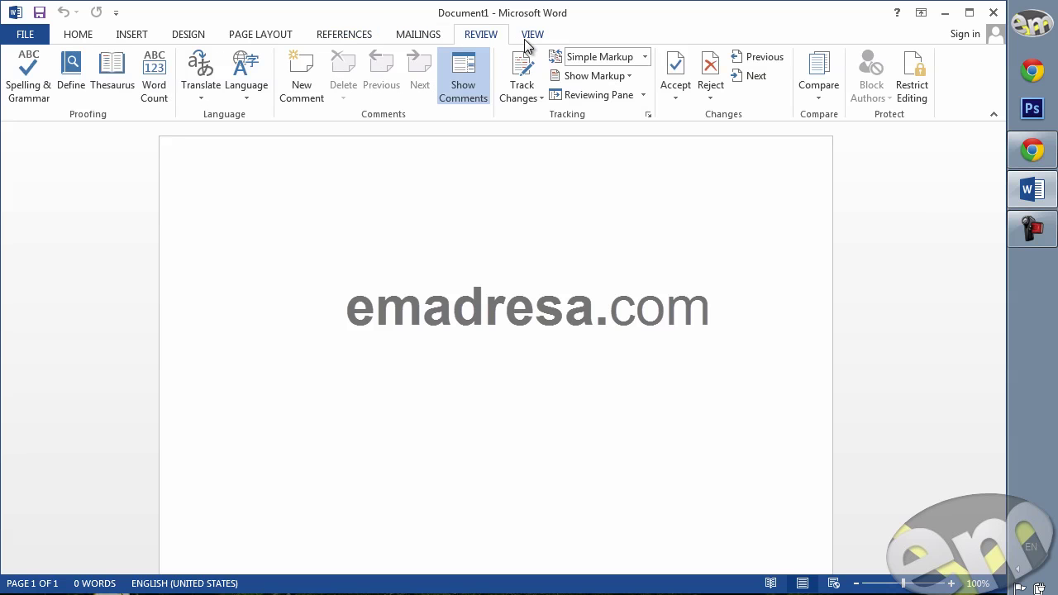
{"action": "left_click", "coordinate": [524, 39]}
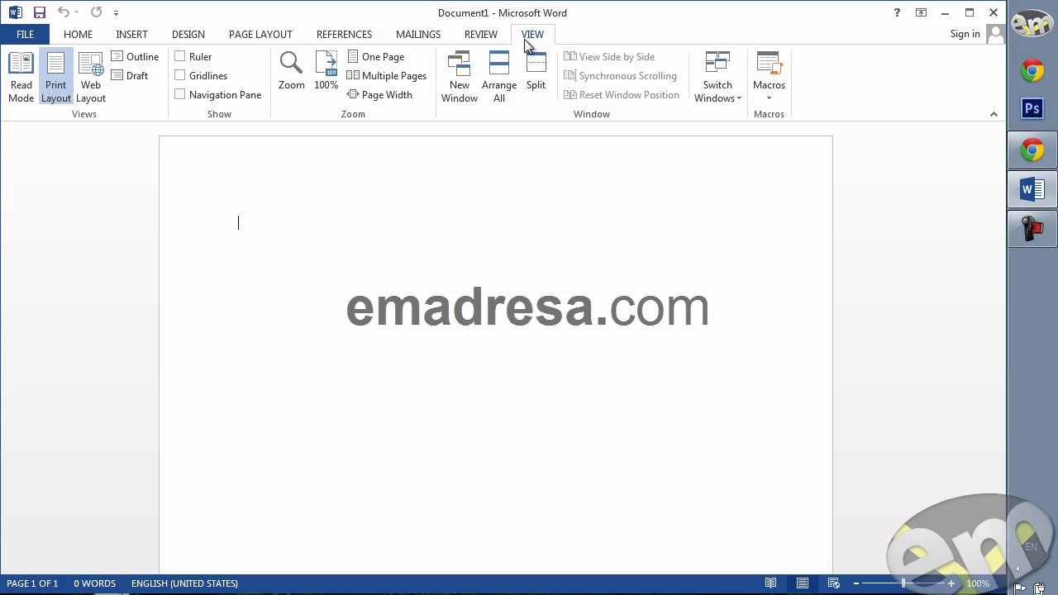
{"action": "left_click", "coordinate": [86, 38]}
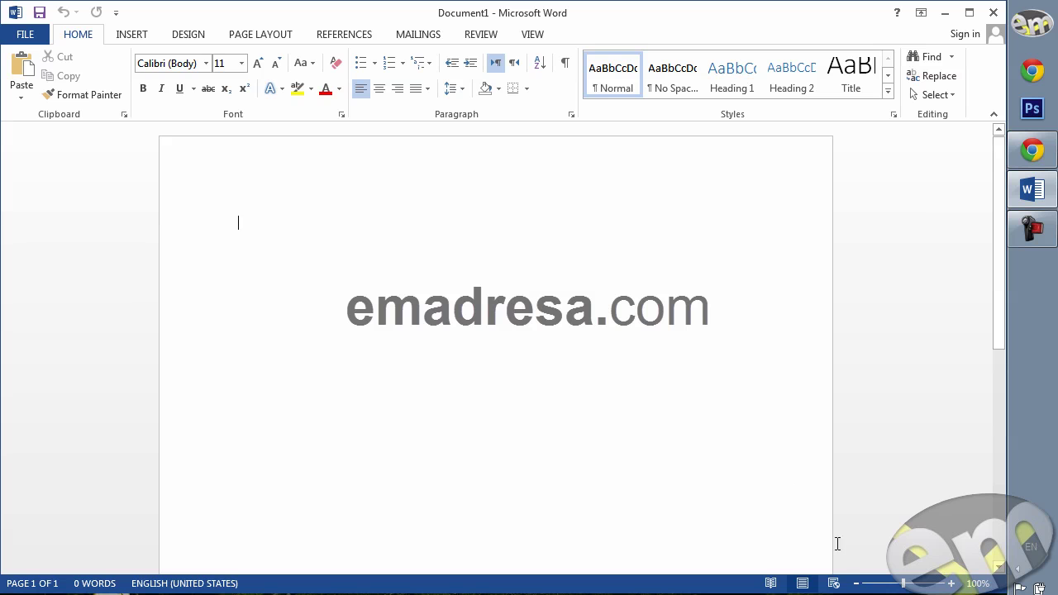
Zoom the document out to 40% so the whole page fits on screen
{"action": "left_click", "coordinate": [858, 584]}
{"action": "left_click", "coordinate": [859, 584]}
{"action": "left_click", "coordinate": [859, 584]}
{"action": "left_click", "coordinate": [858, 584]}
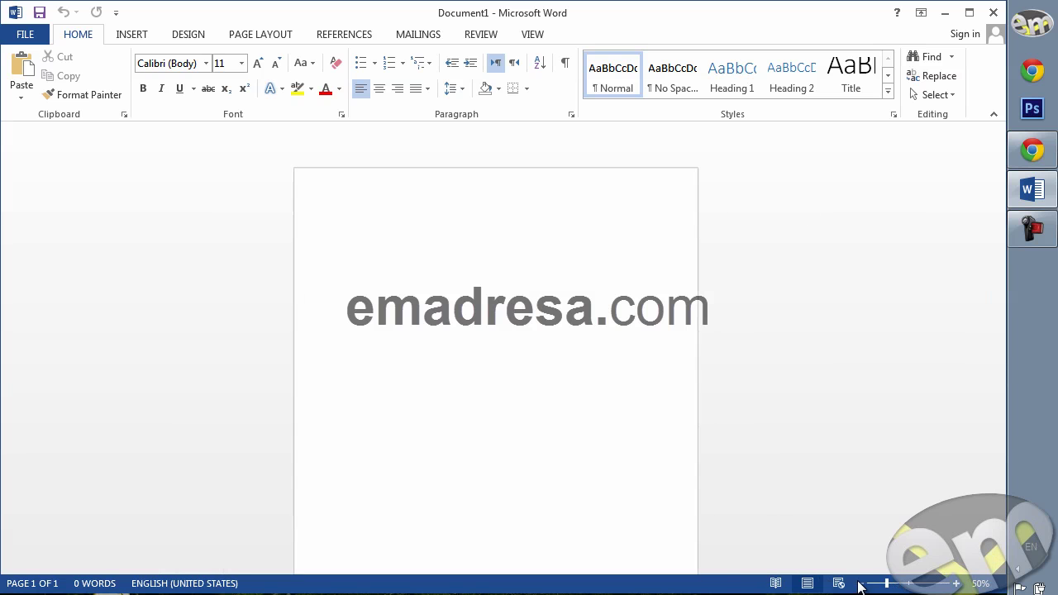
{"action": "left_click", "coordinate": [858, 584]}
{"action": "left_click", "coordinate": [859, 584]}
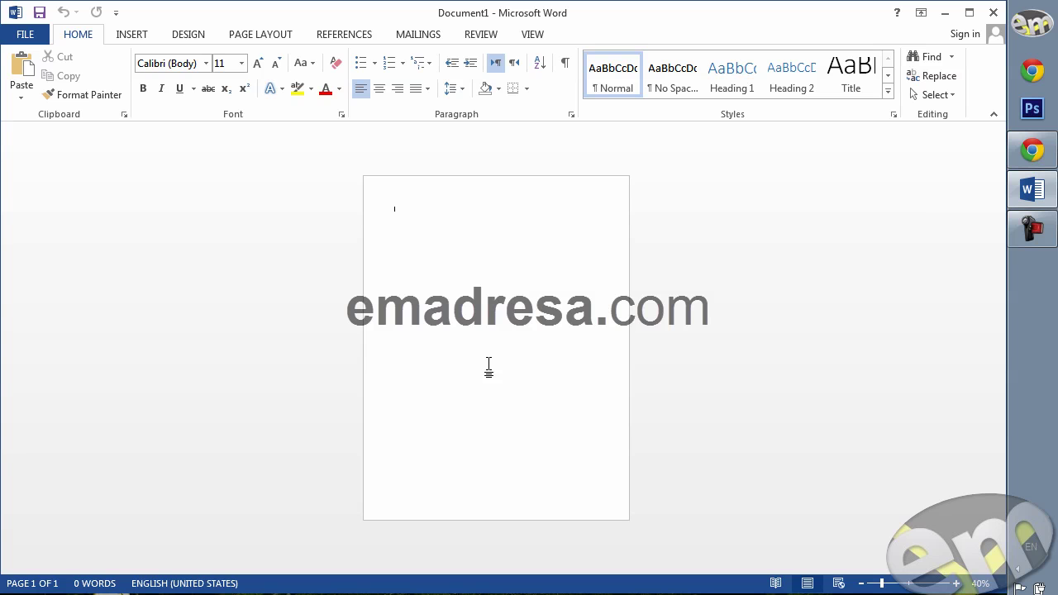
Place the cursor on the page and zoom the document back in to 100%
{"action": "left_click", "coordinate": [399, 187]}
{"action": "left_click", "coordinate": [956, 584]}
{"action": "left_click", "coordinate": [957, 584]}
{"action": "left_click", "coordinate": [957, 584]}
{"action": "left_click", "coordinate": [956, 584]}
{"action": "left_click", "coordinate": [957, 584]}
{"action": "left_click", "coordinate": [957, 584]}
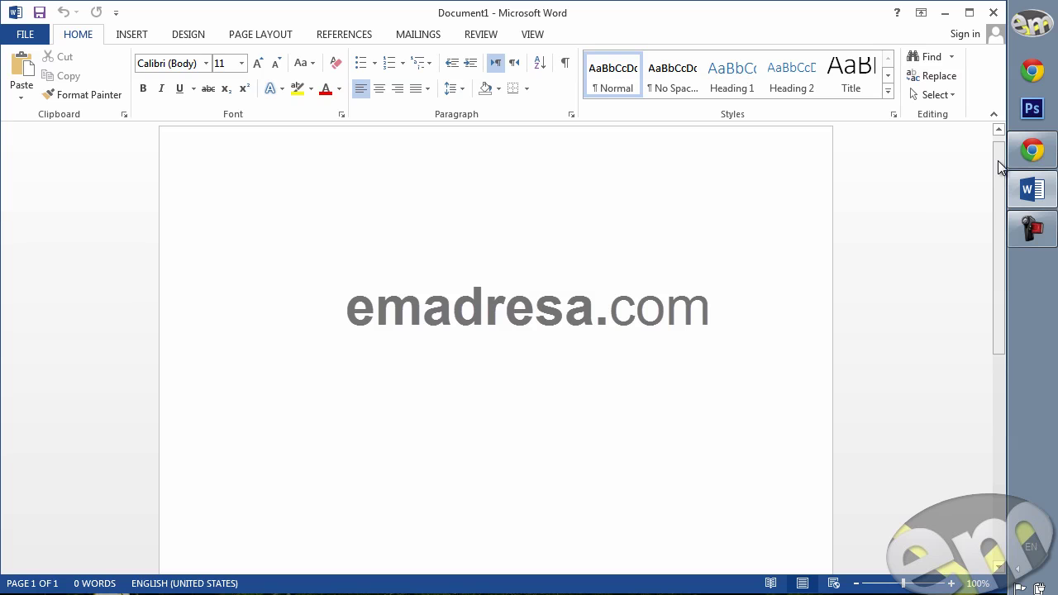
{"action": "mouse_move", "coordinate": [1001, 166]}
{"action": "left_mouse_down"}
{"action": "mouse_move", "coordinate": [1001, 382]}
{"action": "mouse_move", "coordinate": [1002, 159]}
{"action": "left_mouse_up"}
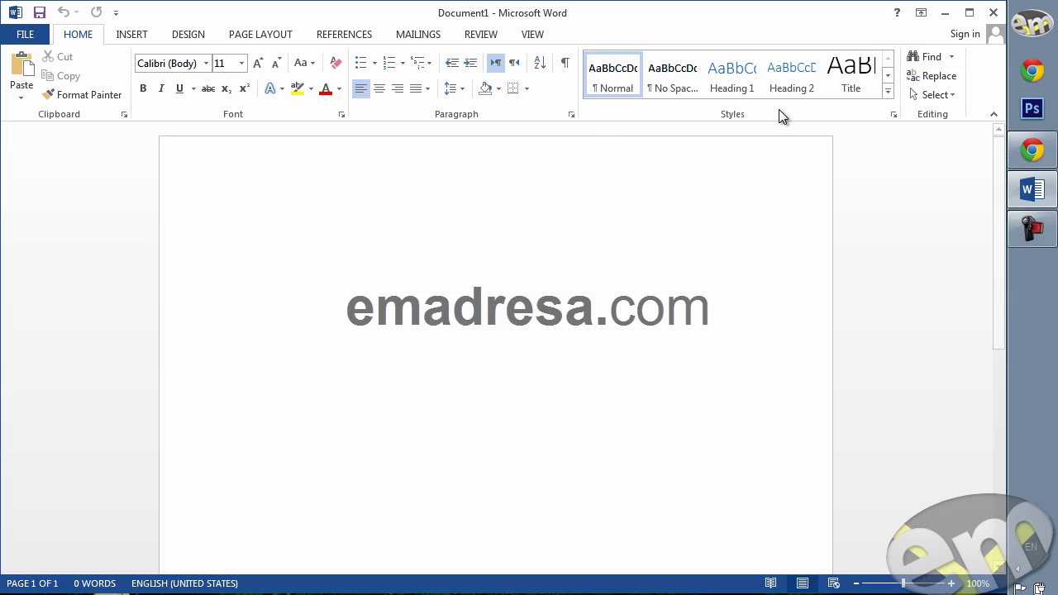
Auto-hide the ribbon and write a "My name is" sentence with the author's full name below a few blank lines
{"action": "left_click", "coordinate": [917, 19]}
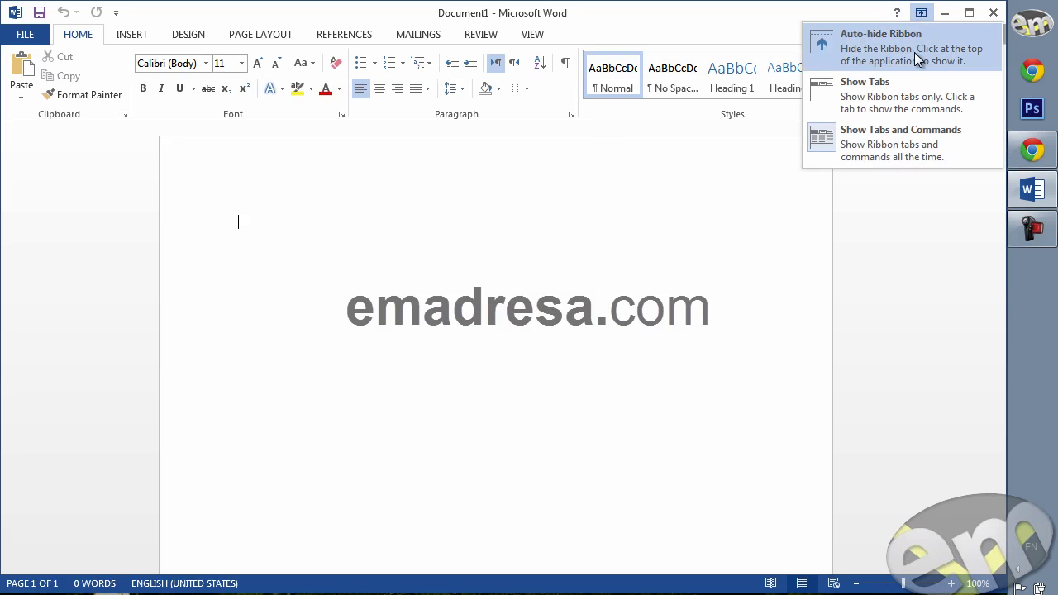
{"action": "left_click", "coordinate": [914, 52]}
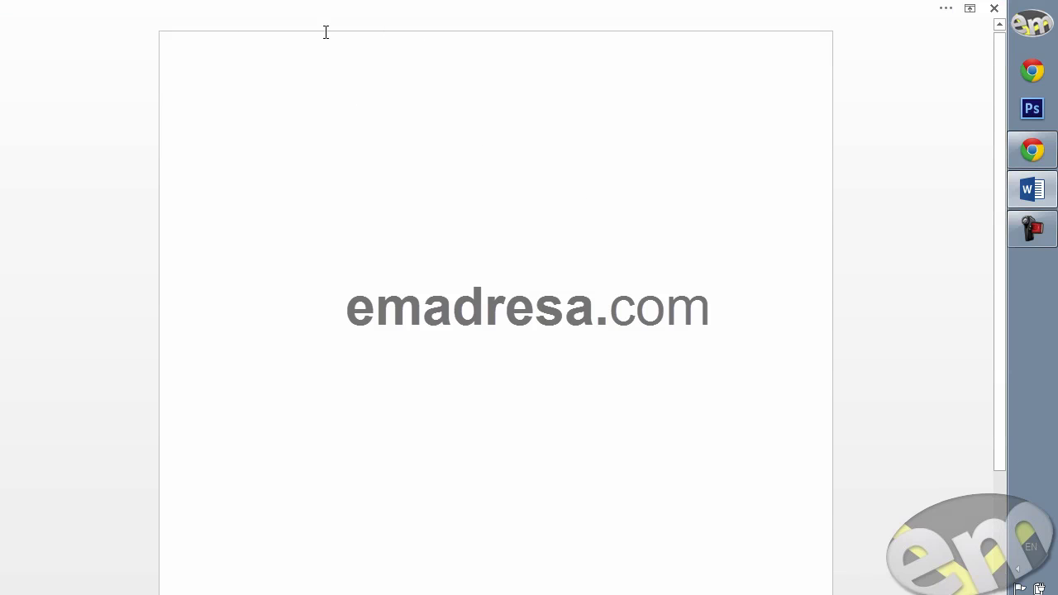
{"action": "key", "text": "Return"}
{"action": "key", "text": "Return"}
{"action": "key", "text": "Return"}
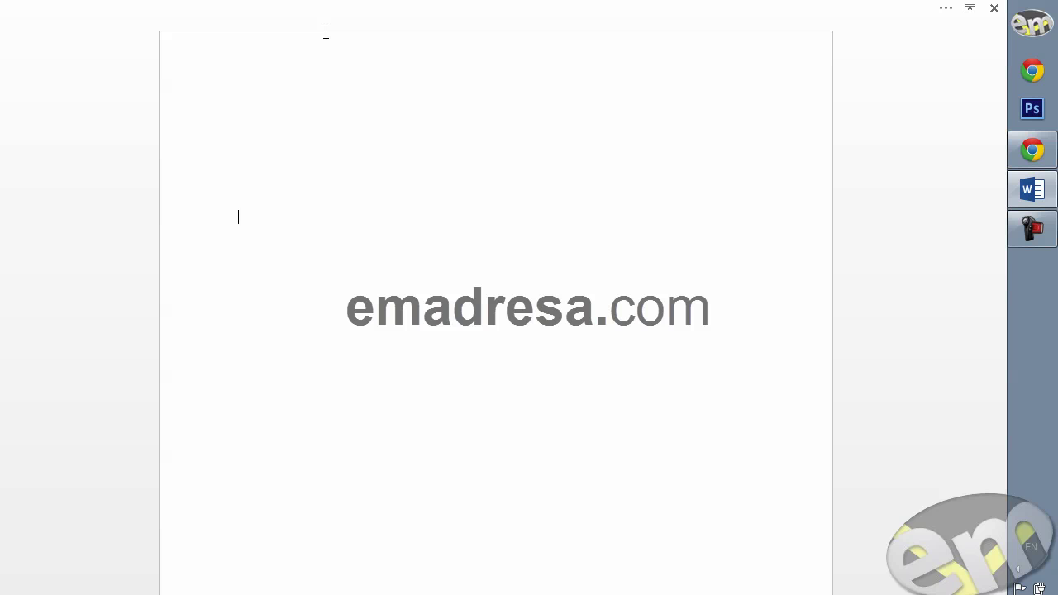
{"action": "type", "text": "My name is fiza asim"}
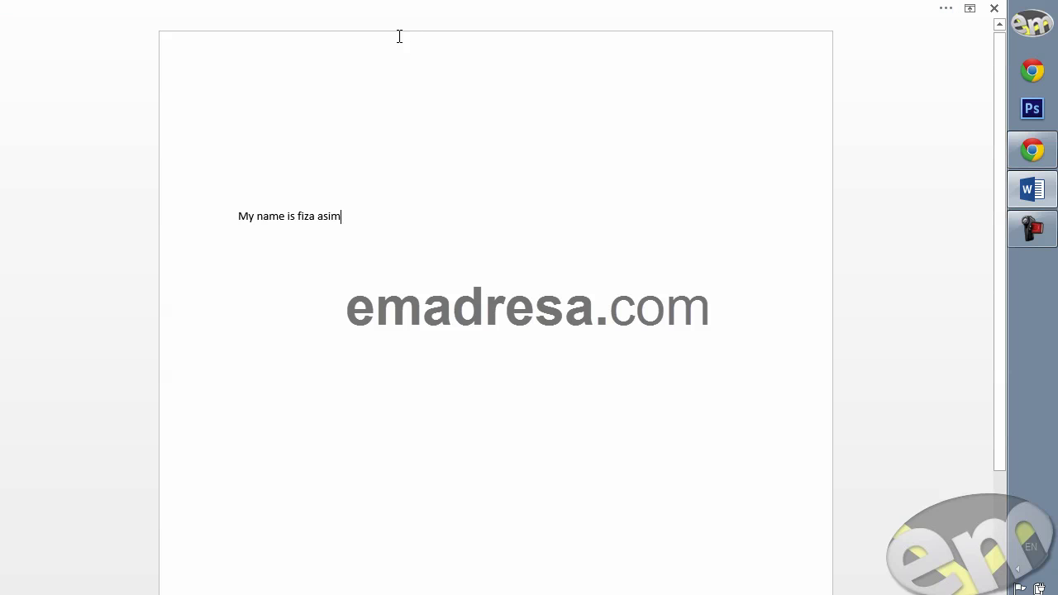
Temporarily reveal the hidden ribbon, look through its Insert, Design and Page Layout commands, and return to the end of the sentence
{"action": "mouse_move", "coordinate": [434, 14]}
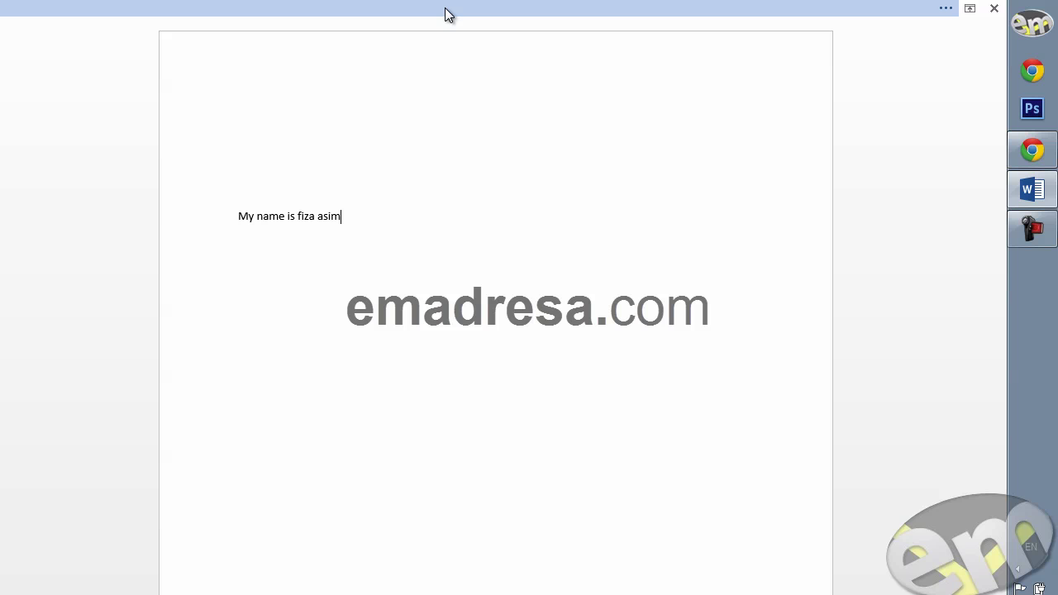
{"action": "left_click", "coordinate": [447, 15]}
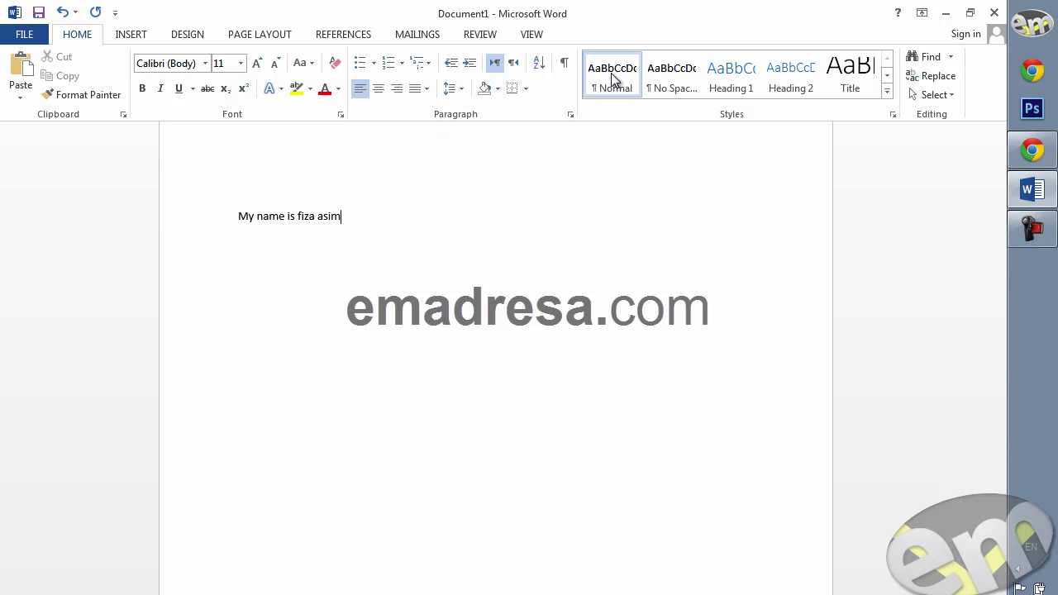
{"action": "left_click", "coordinate": [130, 37]}
{"action": "left_click", "coordinate": [177, 38]}
{"action": "left_click", "coordinate": [249, 38]}
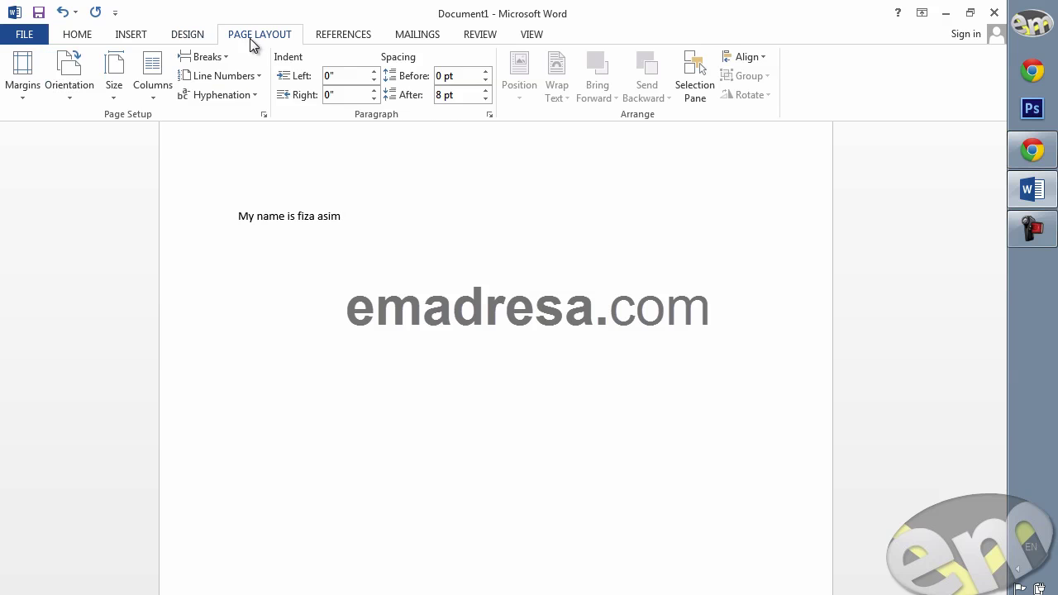
{"action": "left_click", "coordinate": [361, 220]}
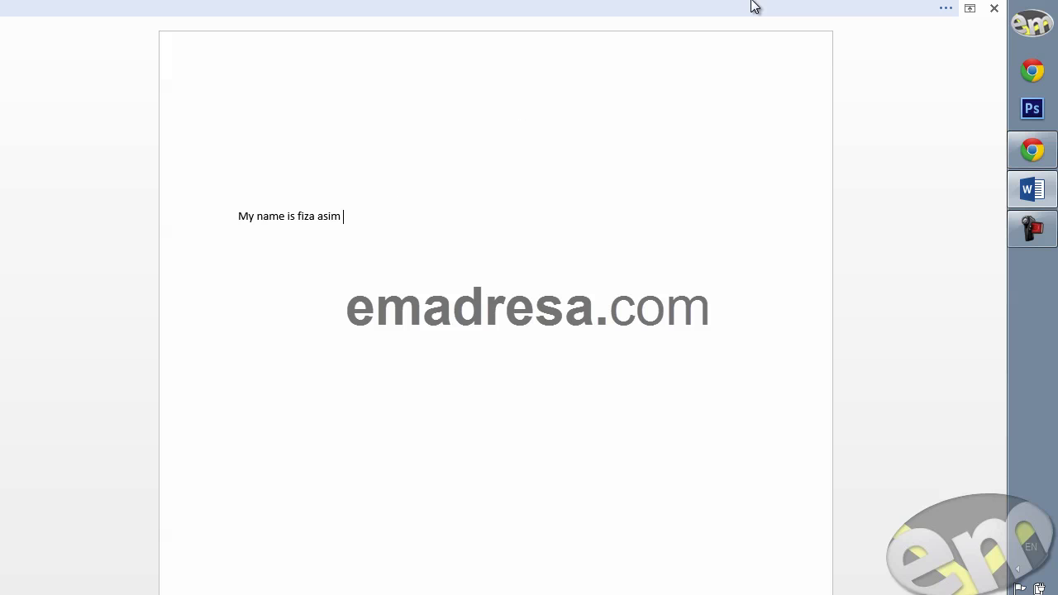
Change the ribbon display from auto-hide to showing only the tabs
{"action": "left_click", "coordinate": [754, 6]}
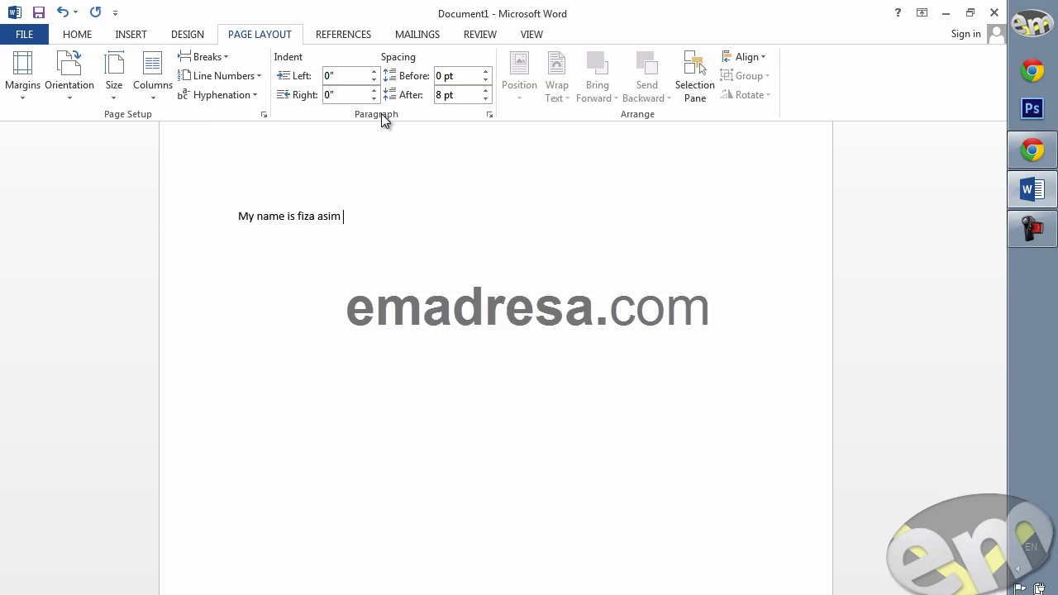
{"action": "left_click", "coordinate": [923, 12]}
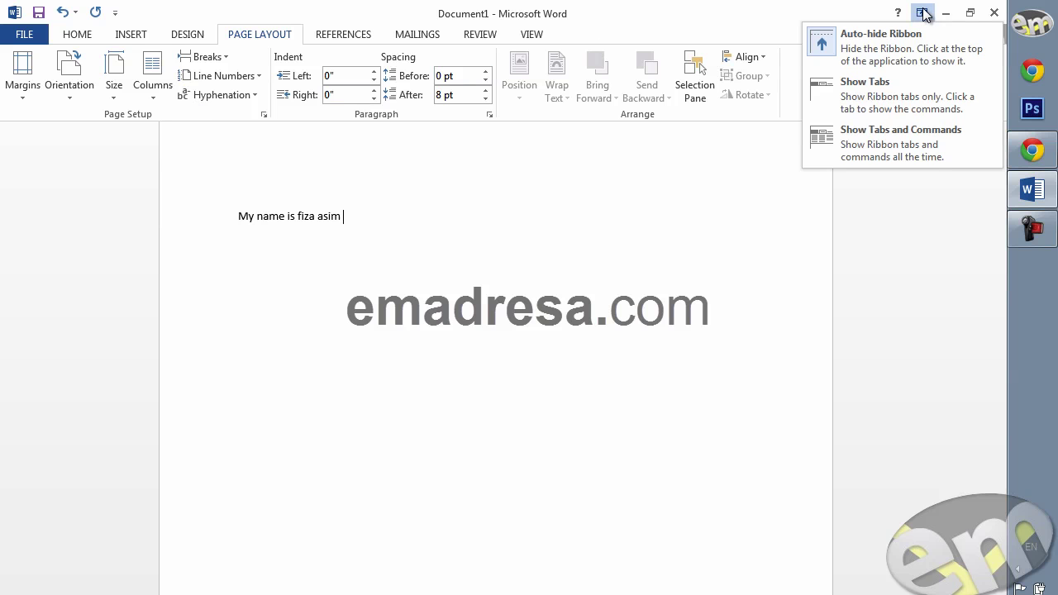
{"action": "left_click", "coordinate": [902, 88]}
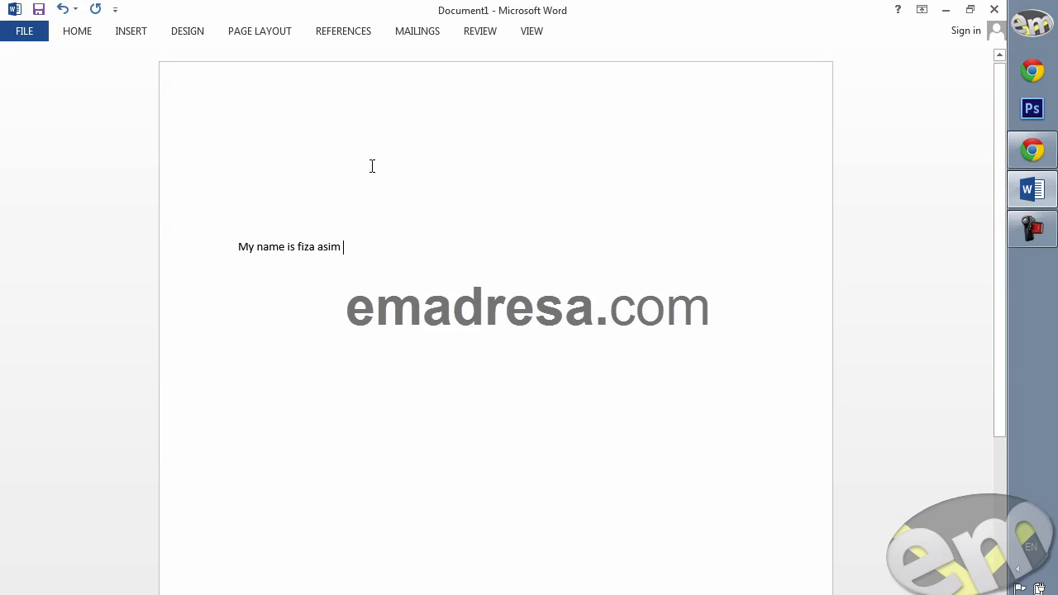
Look at the Review and Mailings commands with the ribbon collapsed, and return to the document text
{"action": "left_click", "coordinate": [480, 32]}
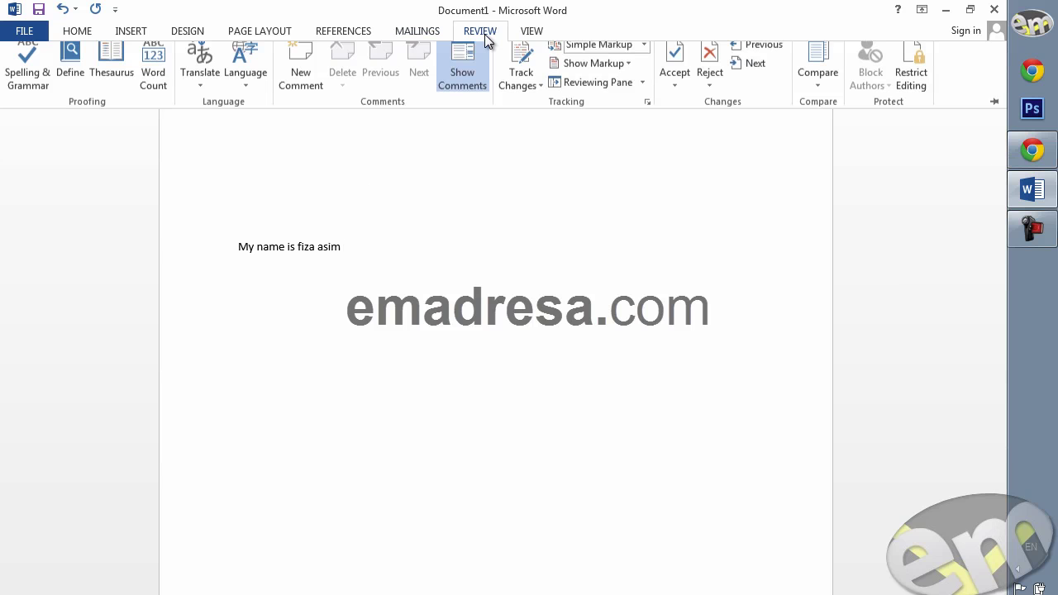
{"action": "left_click", "coordinate": [420, 31]}
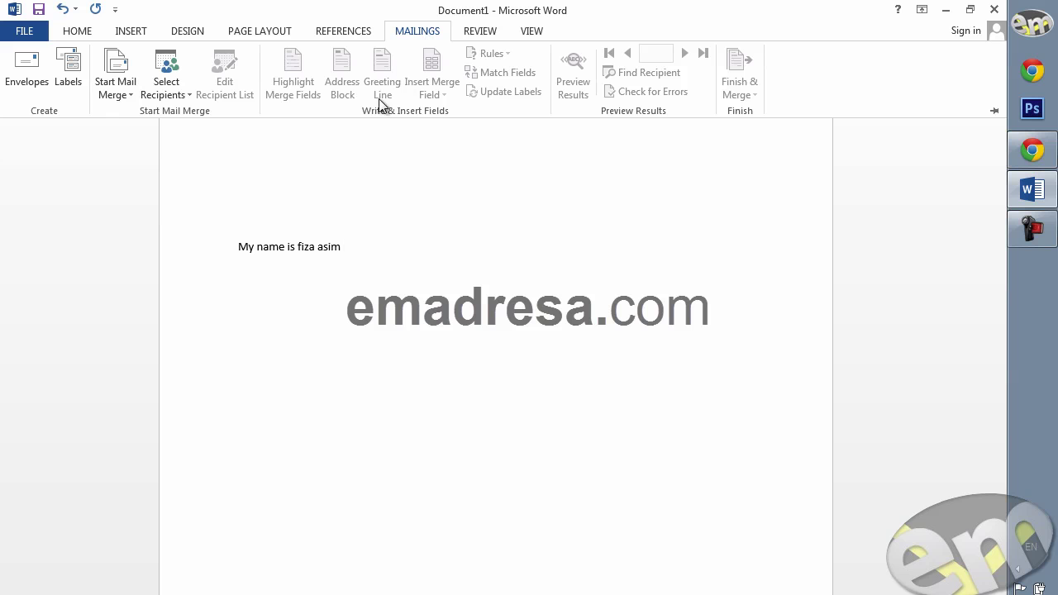
{"action": "left_click", "coordinate": [372, 244]}
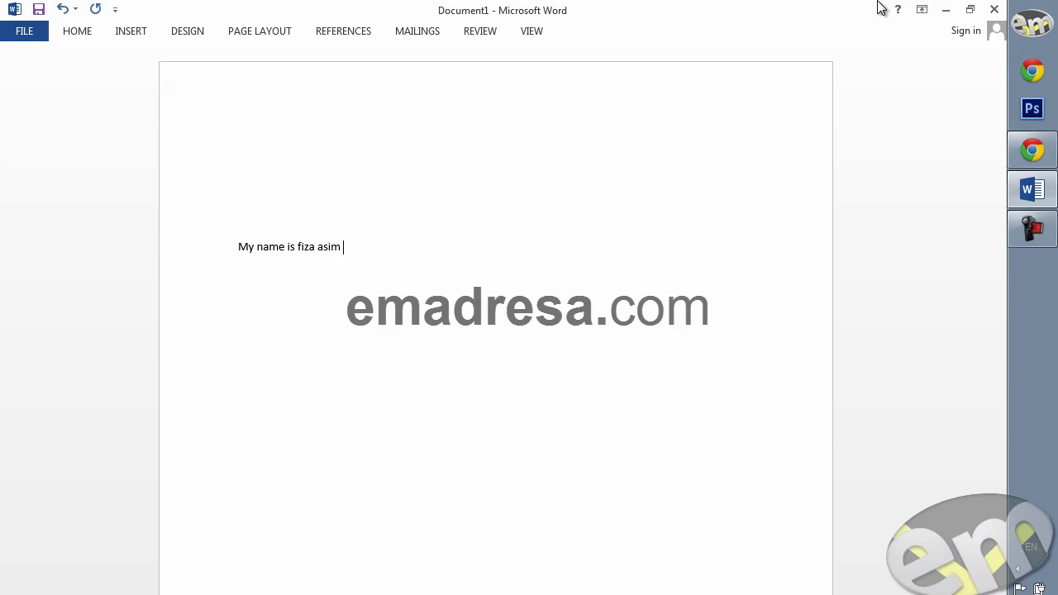
Set the ribbon to show tabs and commands all the time and display the Home commands
{"action": "left_click", "coordinate": [922, 9]}
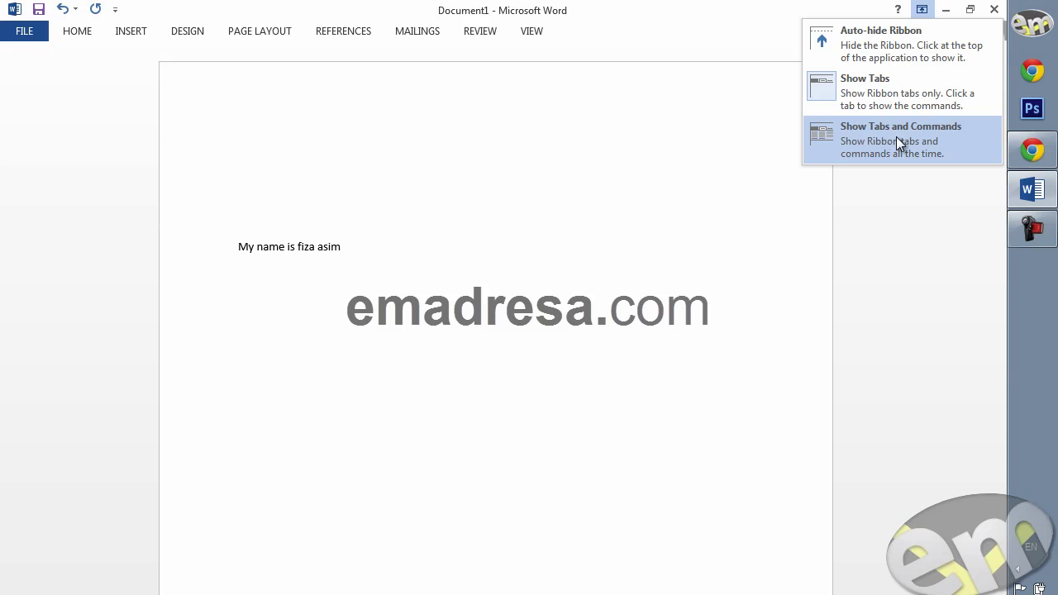
{"action": "left_click", "coordinate": [896, 137]}
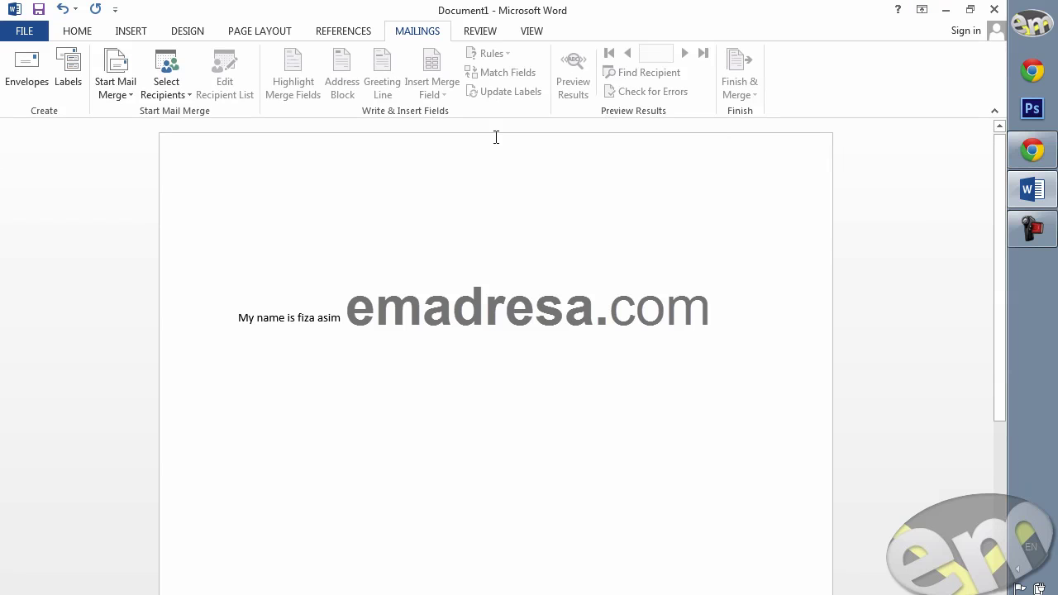
{"action": "left_click", "coordinate": [88, 34]}
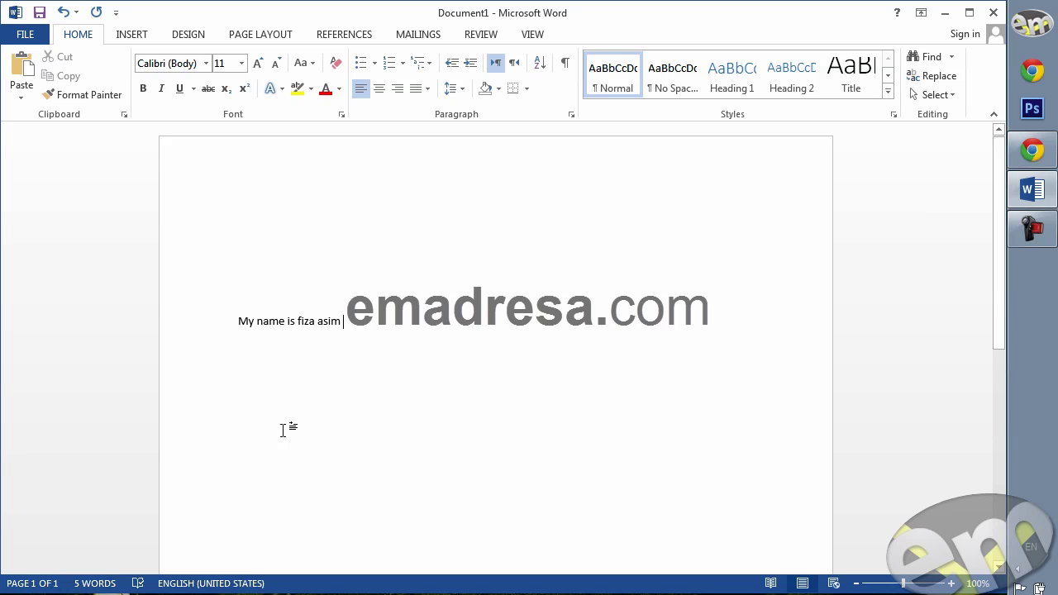
Add blank lines after the name sentence until the document runs onto a second page
{"action": "key", "text": "Return"}
{"action": "key", "text": "Return"}
{"action": "key", "text": "Return"}
{"action": "key", "text": "Return"}
{"action": "key", "text": "Return"}
{"action": "key", "text": "Return"}
{"action": "key", "text": "Return"}
{"action": "key", "text": "Return"}
{"action": "key", "text": "Return"}
{"action": "key", "text": "Return"}
{"action": "key", "text": "Return"}
{"action": "key", "text": "Return"}
{"action": "key", "text": "Return"}
{"action": "key", "text": "Return"}
{"action": "key", "text": "Return"}
{"action": "key", "text": "Return"}
{"action": "key", "text": "Return"}
{"action": "key", "text": "Return"}
{"action": "key", "text": "Return"}
{"action": "key", "text": "Return"}
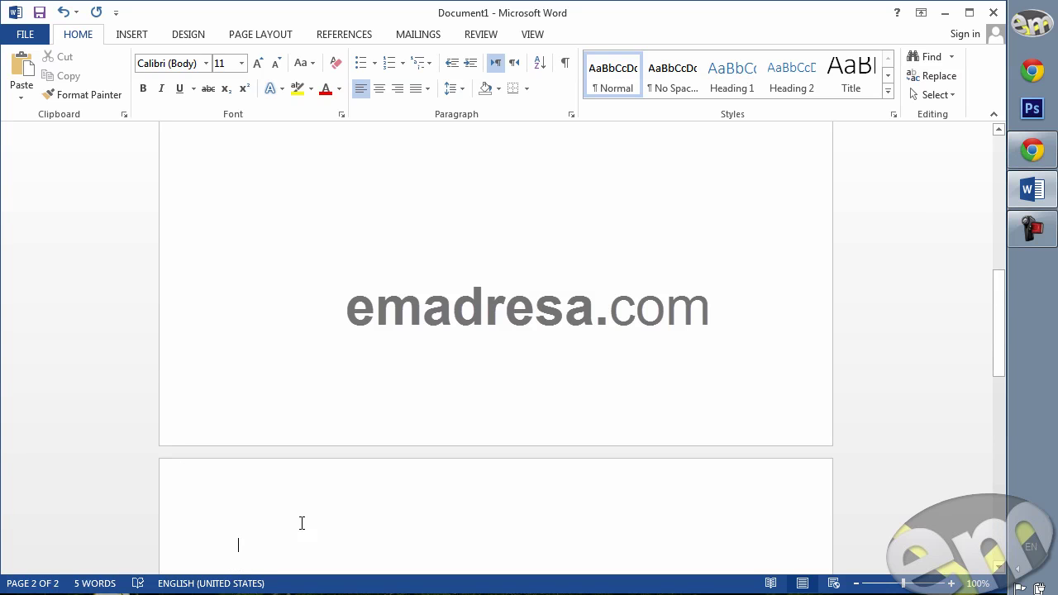
Move through the document and extend it with blank lines onto a third page, checking the page indicator
{"action": "scroll", "coordinate": [302, 523], "scroll_direction": "up", "scroll_amount": 5}
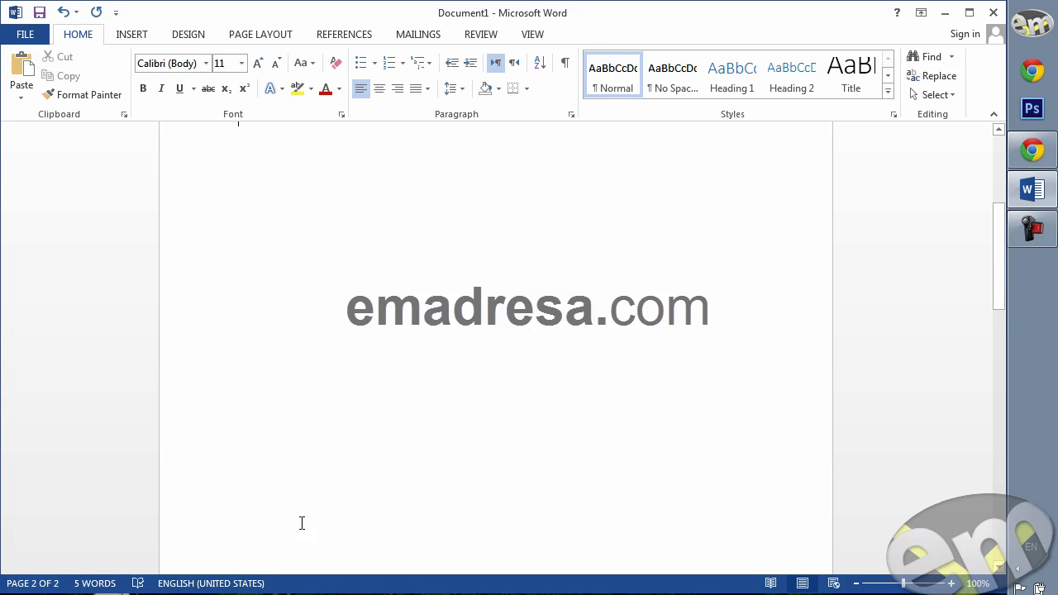
{"action": "scroll", "coordinate": [302, 523], "scroll_direction": "up", "scroll_amount": 3}
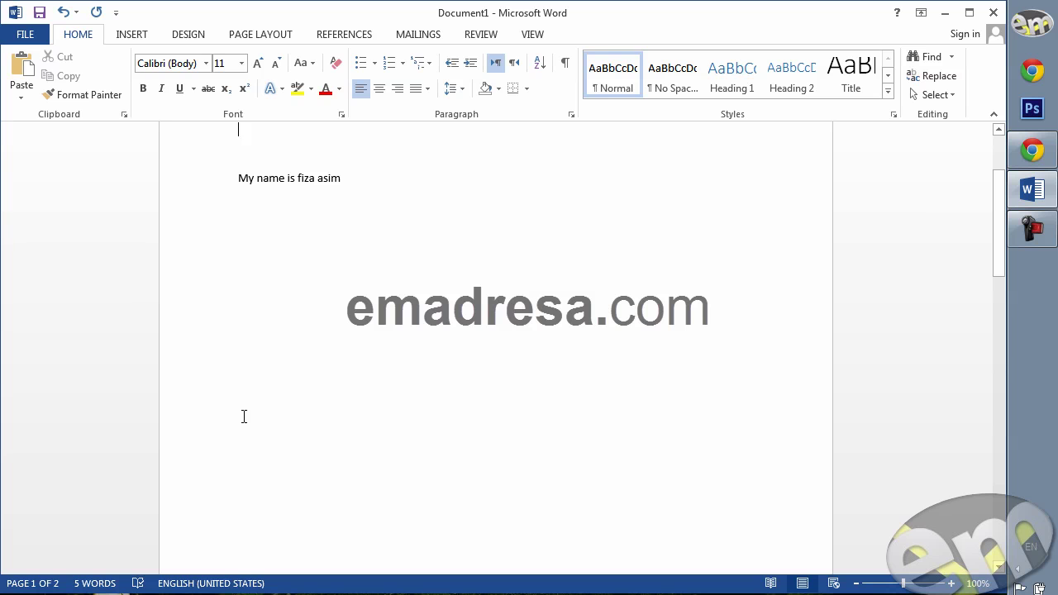
{"action": "key", "text": "Down"}
{"action": "key", "text": "Down"}
{"action": "key", "text": "Down"}
{"action": "key", "text": "Down"}
{"action": "key", "text": "Down"}
{"action": "key", "text": "Down"}
{"action": "key", "text": "Down"}
{"action": "key", "text": "Down"}
{"action": "key", "text": "Down"}
{"action": "key", "text": "Down"}
{"action": "key", "text": "Down"}
{"action": "key", "text": "Down"}
{"action": "key", "text": "Down"}
{"action": "key", "text": "Down"}
{"action": "key", "text": "Down"}
{"action": "key", "text": "Down"}
{"action": "key", "text": "Down"}
{"action": "key", "text": "Down"}
{"action": "key", "text": "Down"}
{"action": "key", "text": "Down"}
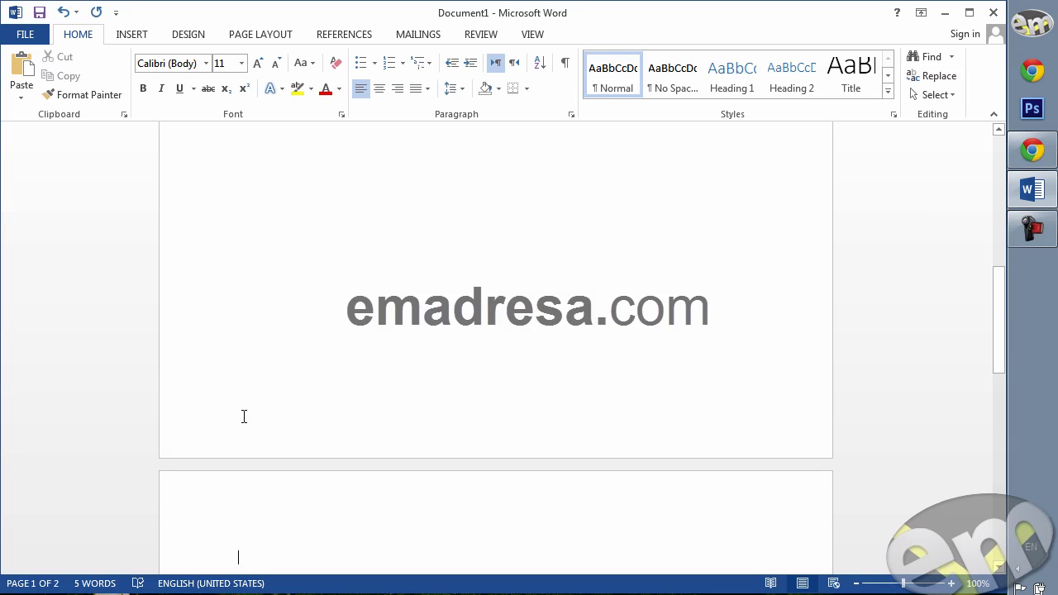
{"action": "key", "text": "Down"}
{"action": "key", "text": "Down"}
{"action": "key", "text": "Down"}
{"action": "key", "text": "Down"}
{"action": "key", "text": "Down"}
{"action": "key", "text": "Down"}
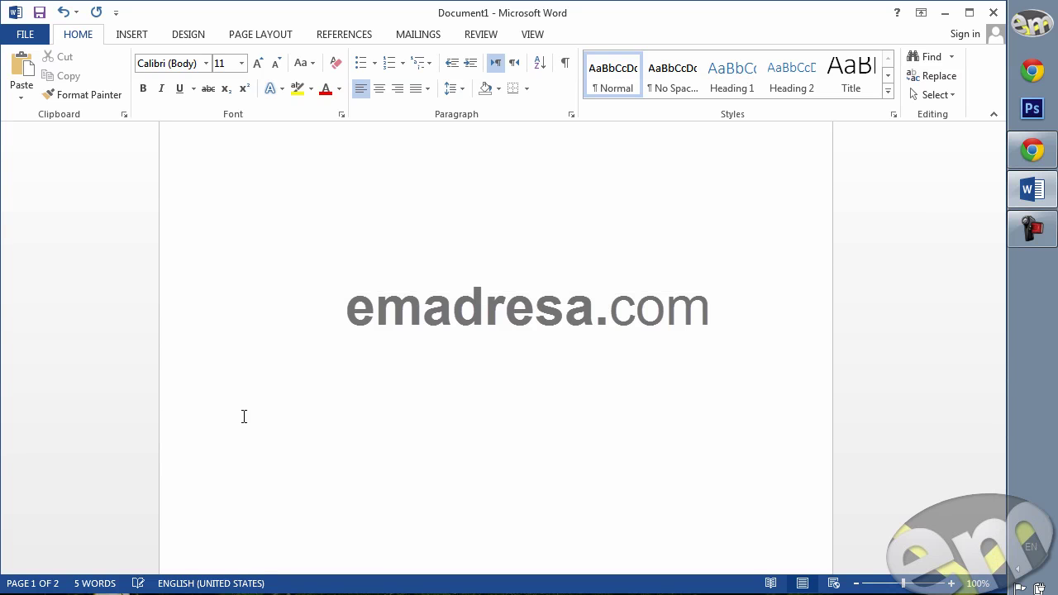
{"action": "key", "text": "Down"}
{"action": "key", "text": "Down"}
{"action": "key", "text": "Down"}
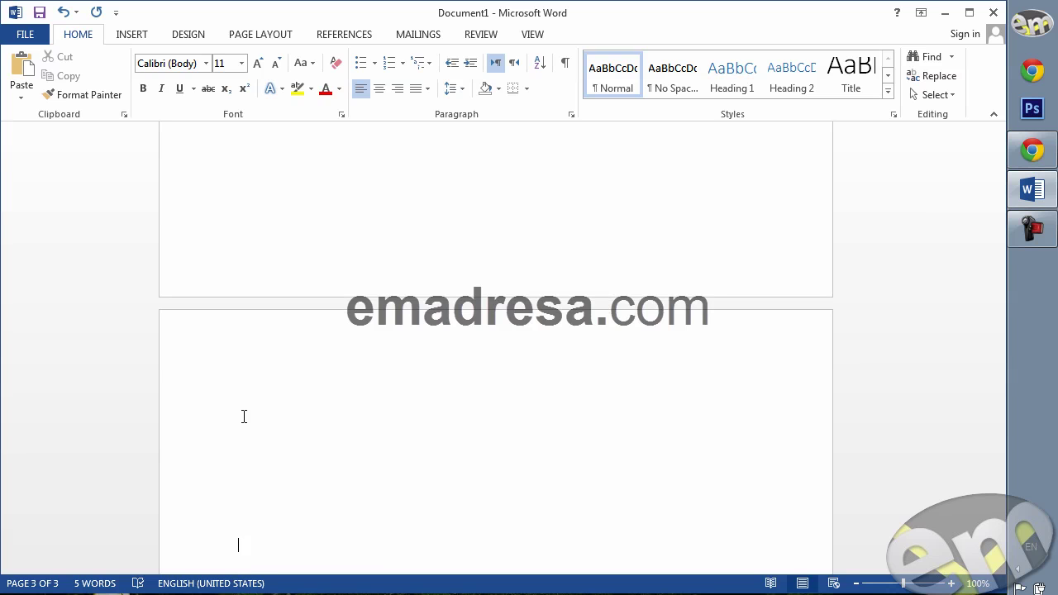
{"action": "key", "text": "Down"}
{"action": "key", "text": "Down"}
{"action": "key", "text": "Down"}
{"action": "key", "text": "Down"}
{"action": "key", "text": "Down"}
{"action": "key", "text": "Down"}
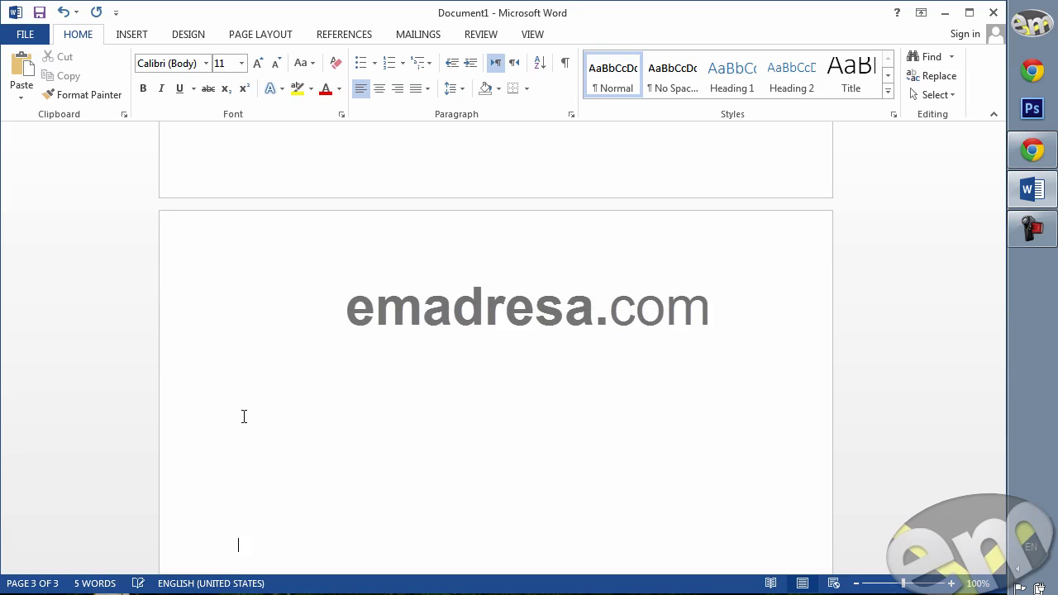
{"action": "scroll", "coordinate": [244, 416], "scroll_direction": "up", "scroll_amount": 10}
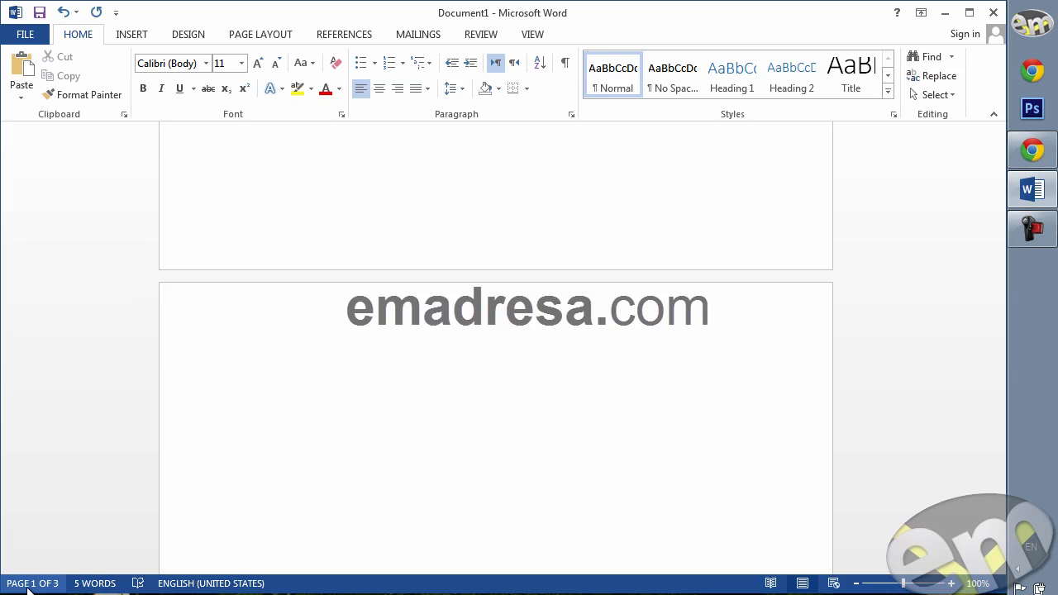
Return to the first page and add the line "Emadresa your online intite" below the name sentence
{"action": "scroll", "coordinate": [27, 587], "scroll_direction": "up", "scroll_amount": 5}
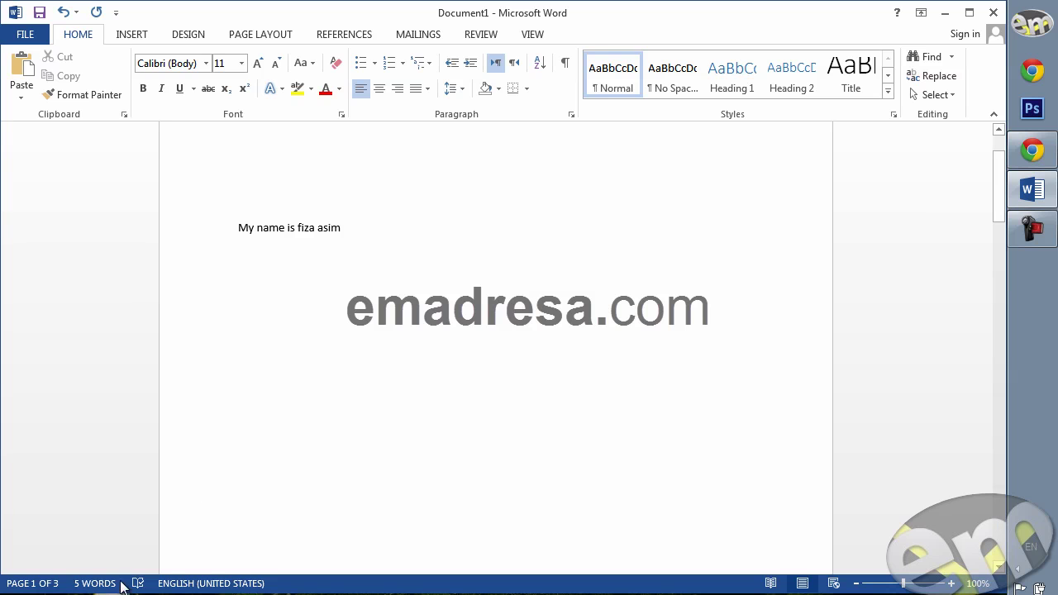
{"action": "left_click", "coordinate": [413, 252]}
{"action": "type", "text": "emadresa "}
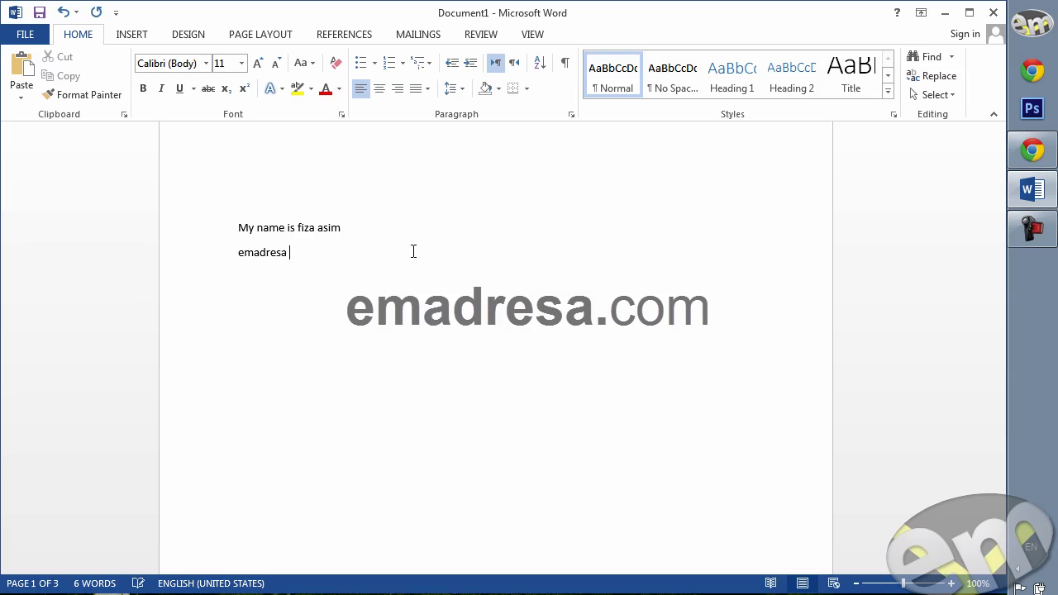
{"action": "type", "text": "your online intite"}
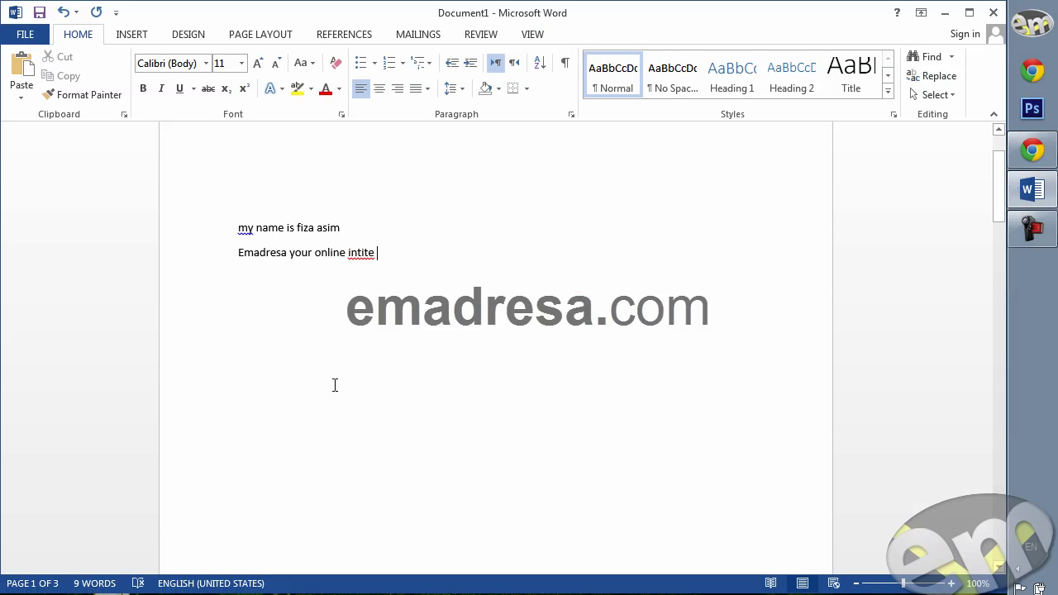
Run the spelling and grammar check, replacing "intite" with "institue" and capitalizing "My" in the first sentence
{"action": "left_click", "coordinate": [134, 583]}
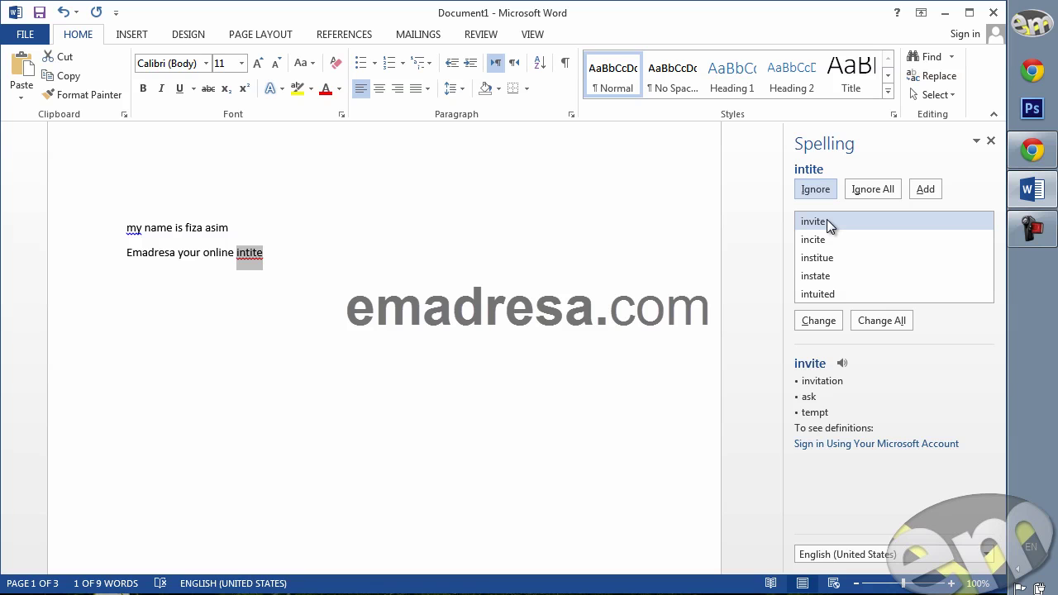
{"action": "left_click", "coordinate": [847, 258]}
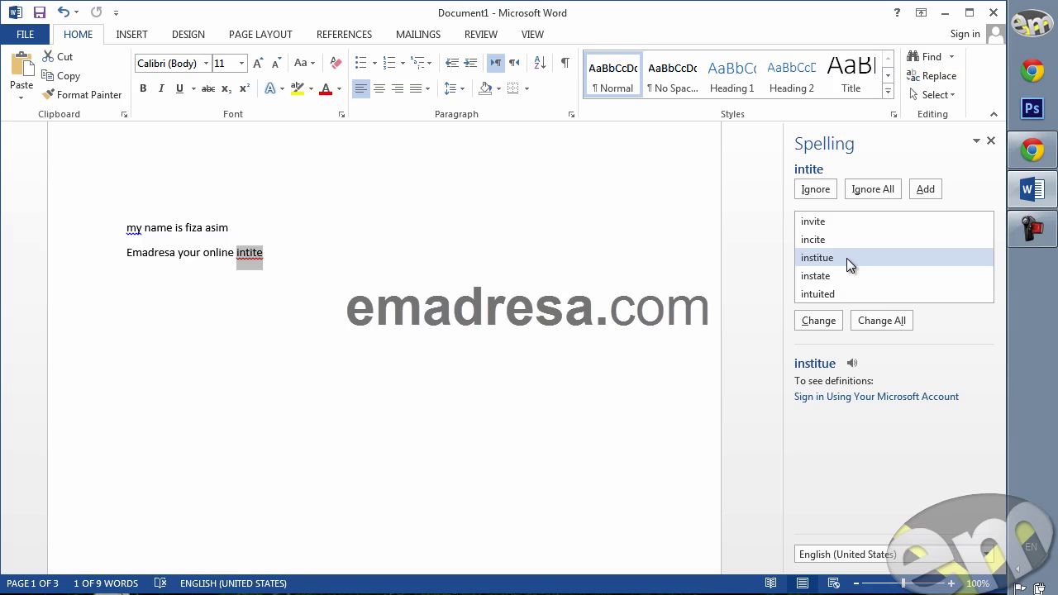
{"action": "left_click", "coordinate": [853, 363]}
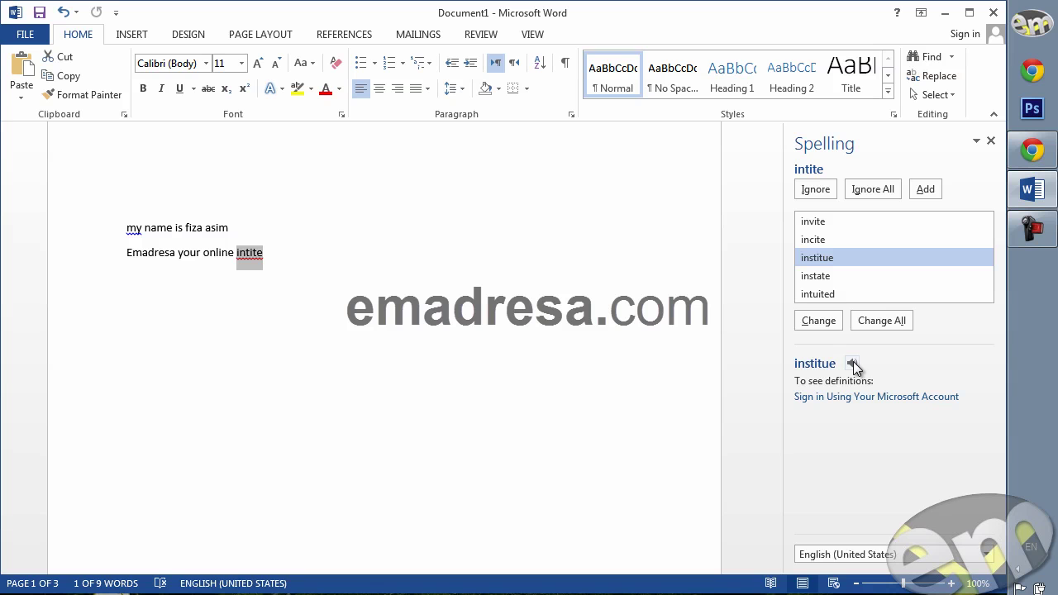
{"action": "left_click", "coordinate": [807, 322]}
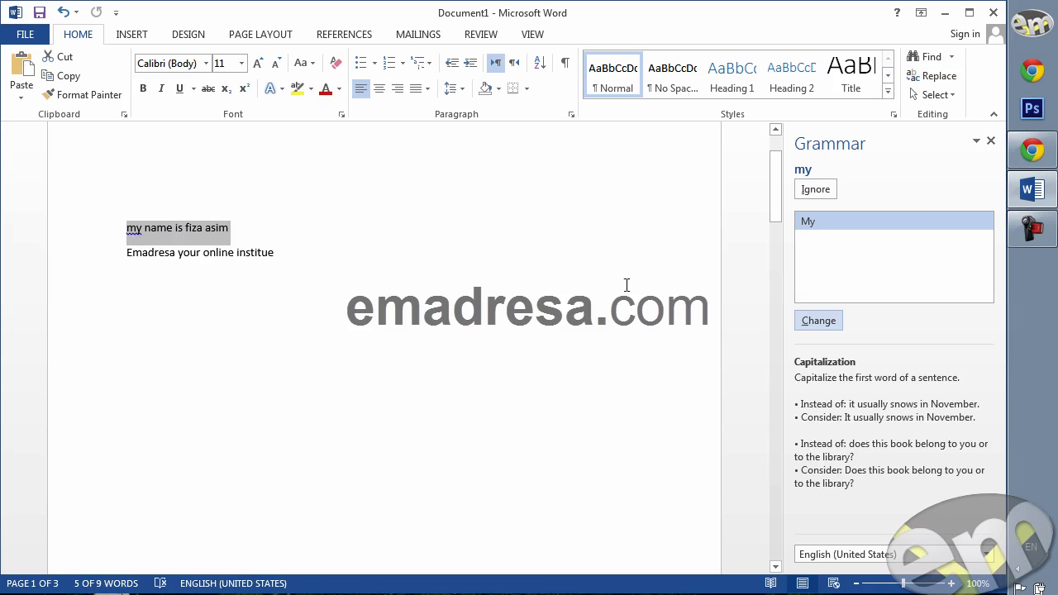
{"action": "left_click", "coordinate": [834, 321]}
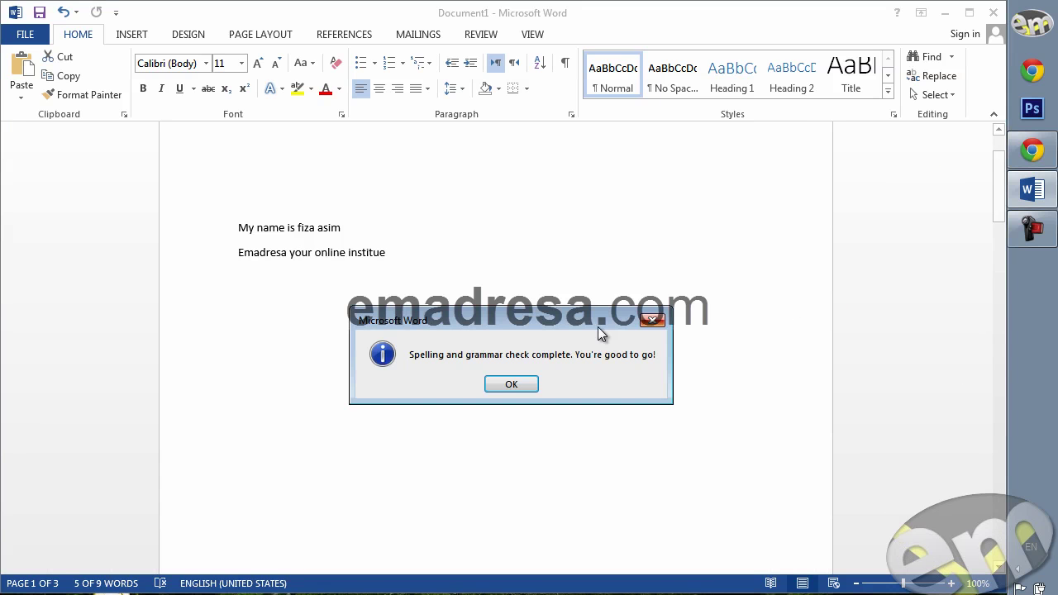
{"action": "left_click", "coordinate": [517, 383]}
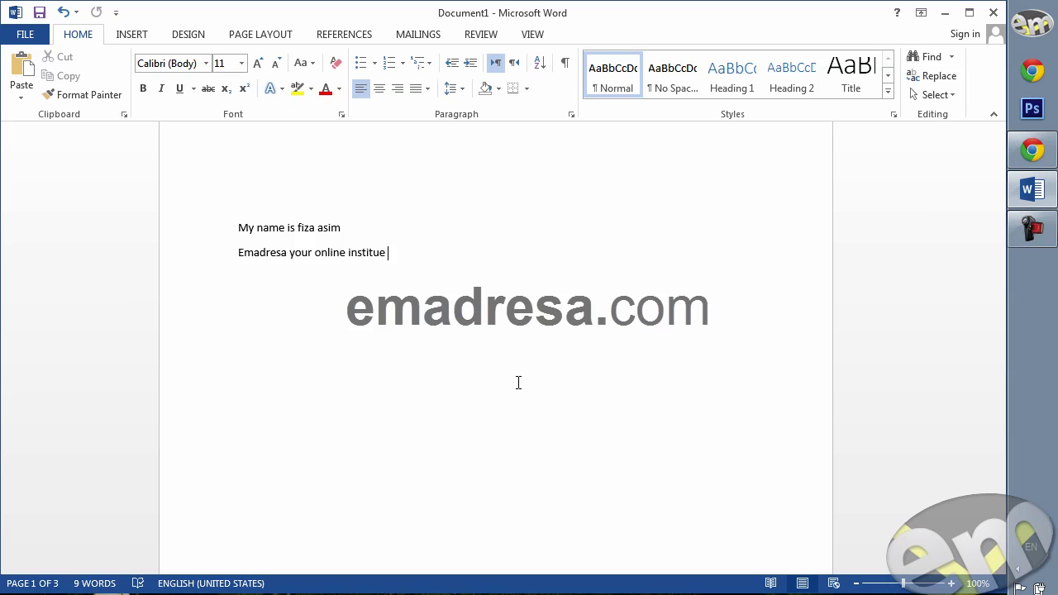
Look at the proofing language choices and keep English (United States) for the text
{"action": "left_click", "coordinate": [228, 584]}
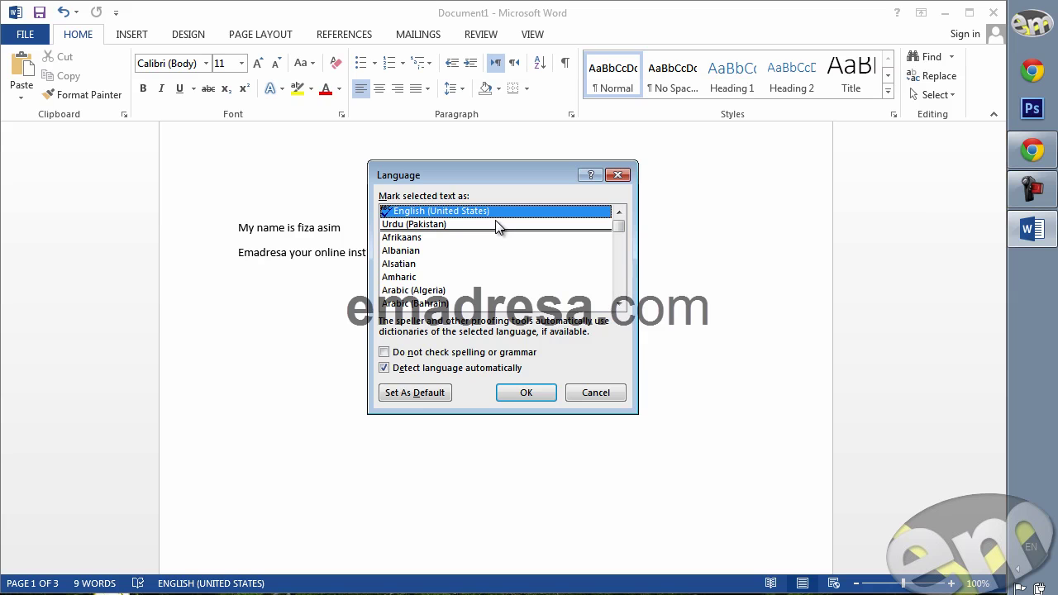
{"action": "left_click", "coordinate": [503, 393]}
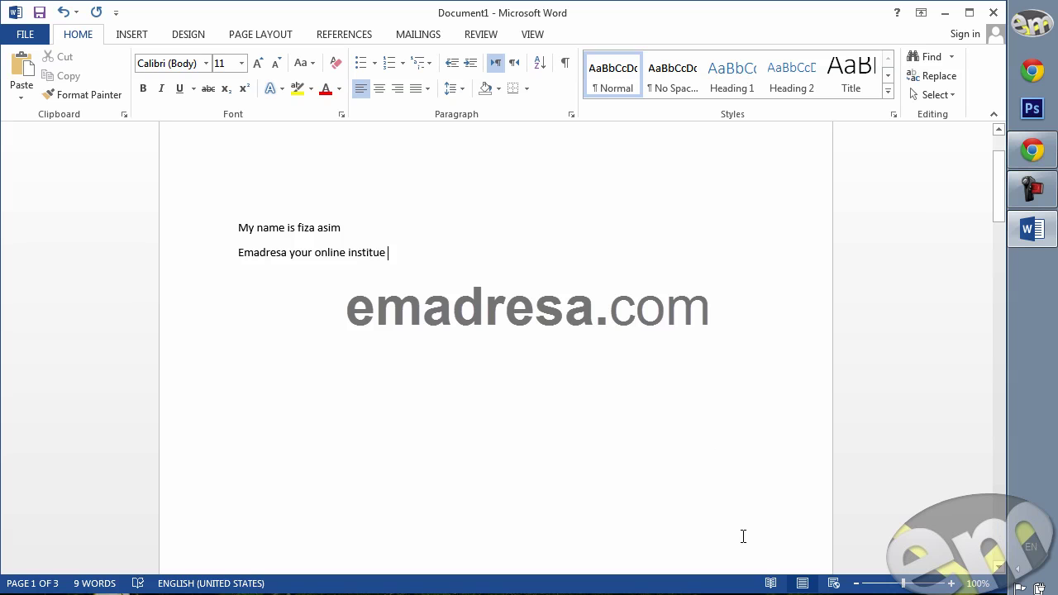
View the document in Read Mode, page forward to its end and back to the start, and leave Read Mode
{"action": "left_click", "coordinate": [770, 584]}
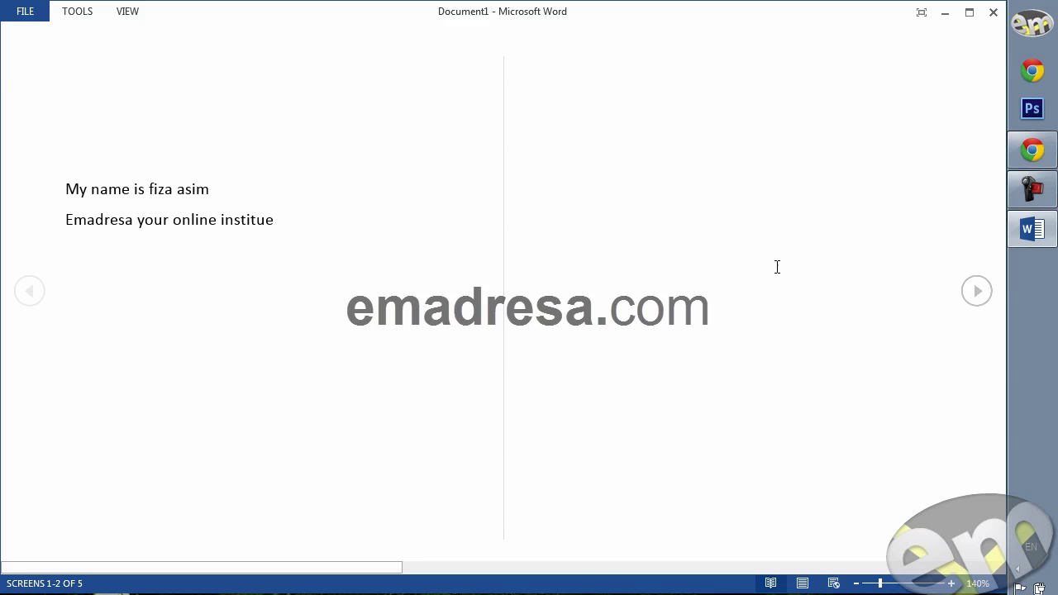
{"action": "left_click", "coordinate": [977, 291]}
{"action": "left_click", "coordinate": [977, 291]}
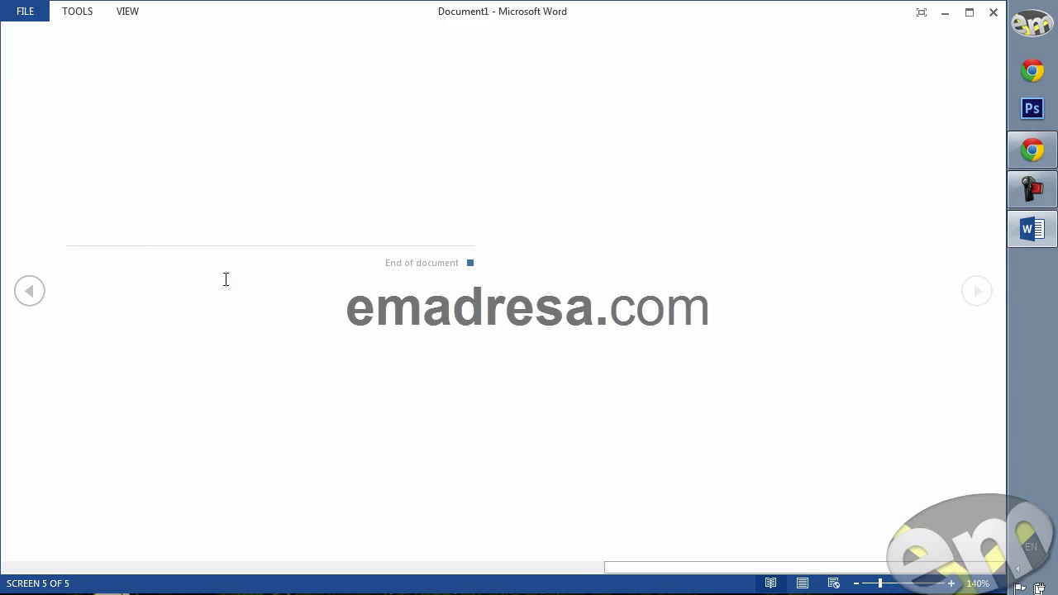
{"action": "left_click", "coordinate": [31, 293]}
{"action": "left_click", "coordinate": [32, 293]}
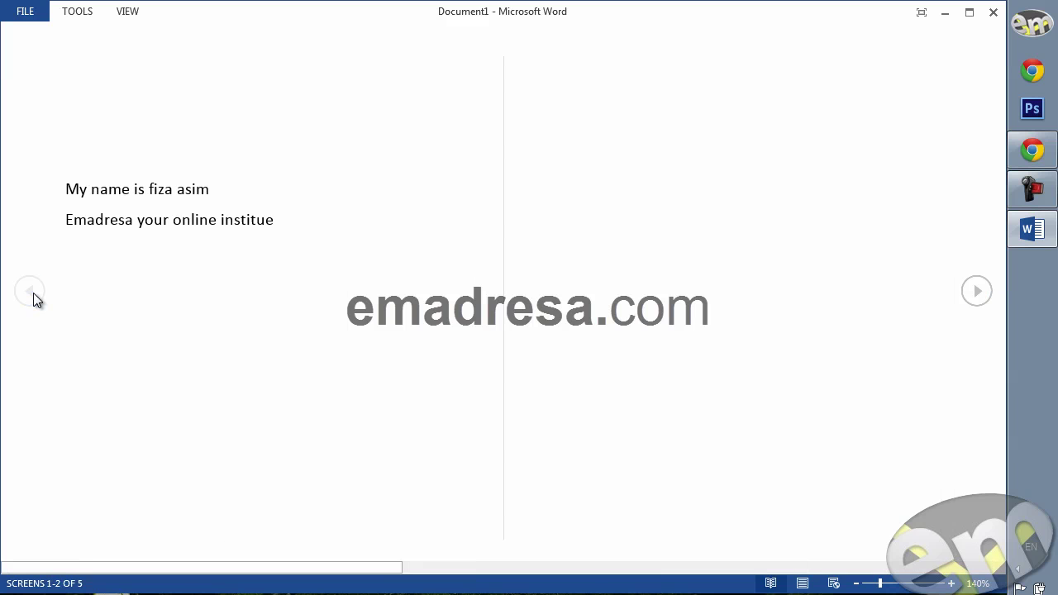
{"action": "key", "text": "Escape"}
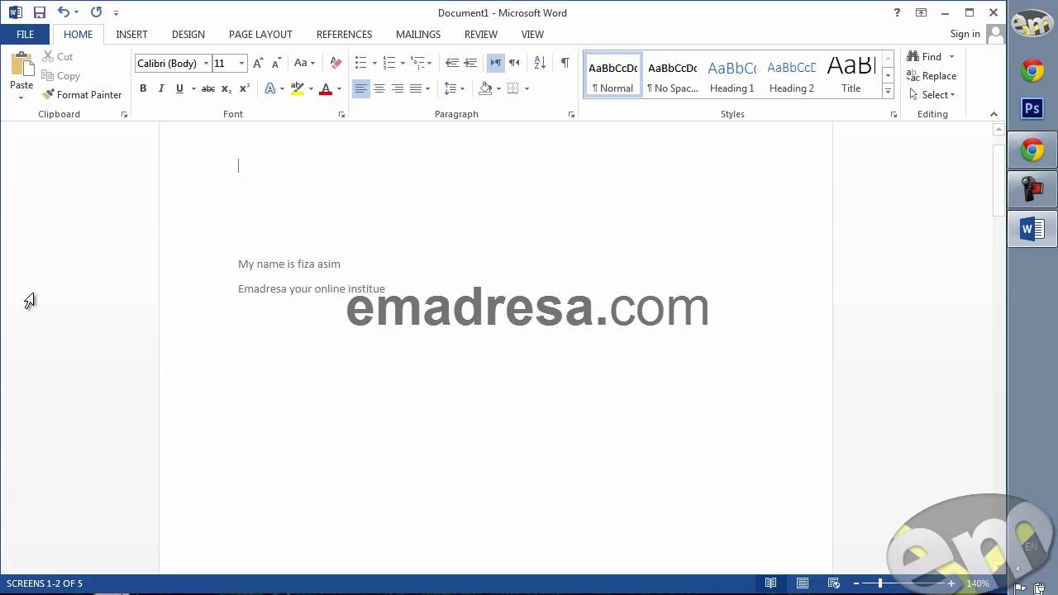
Compare the Print Layout and Web Layout views, ending in Print Layout
{"action": "left_click", "coordinate": [802, 586]}
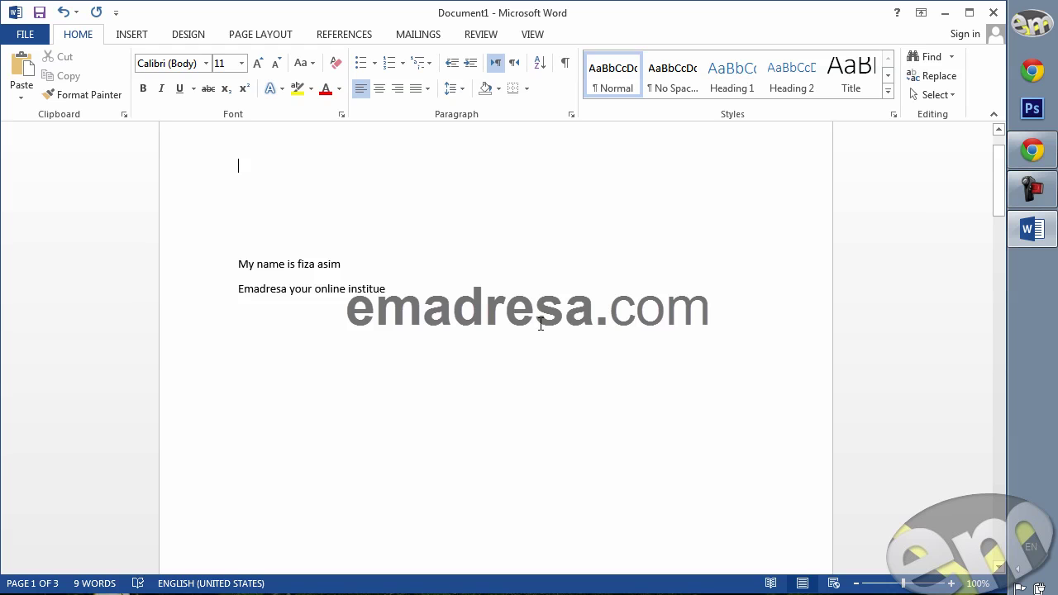
{"action": "left_click", "coordinate": [834, 583]}
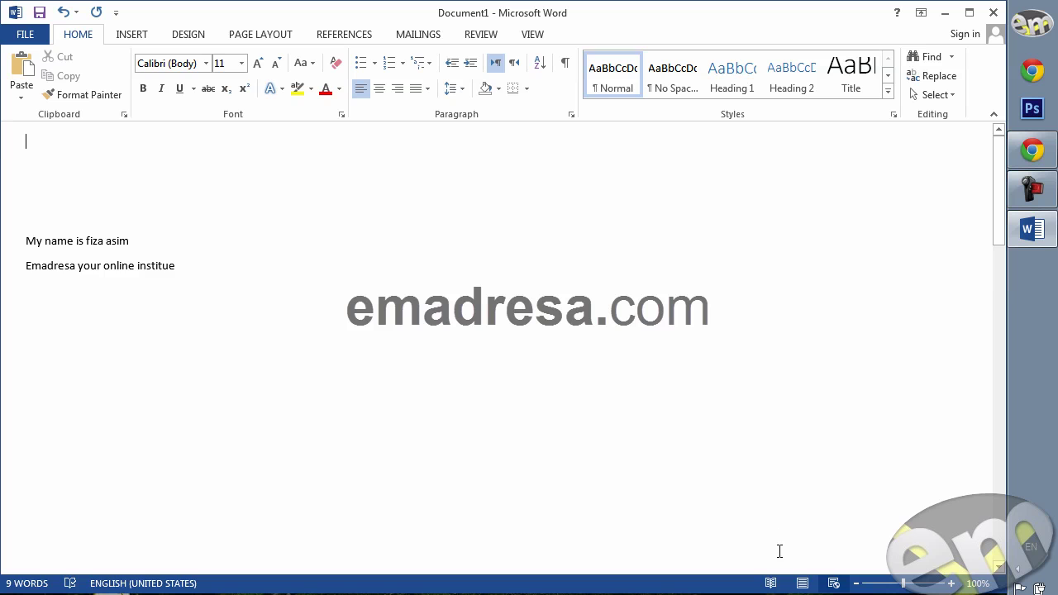
{"action": "left_click", "coordinate": [801, 584]}
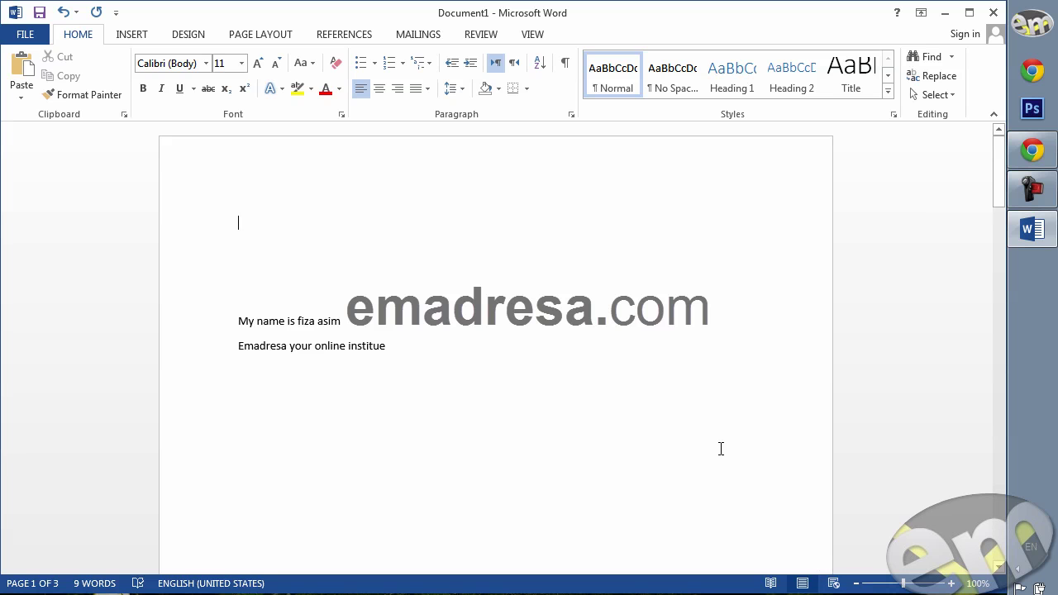
Zoom the document out to 20% and look over its pages
{"action": "left_click", "coordinate": [857, 584]}
{"action": "left_click", "coordinate": [857, 584]}
{"action": "left_click", "coordinate": [857, 584]}
{"action": "left_click", "coordinate": [858, 584]}
{"action": "left_click", "coordinate": [857, 584]}
{"action": "left_click", "coordinate": [857, 584]}
{"action": "left_click", "coordinate": [857, 583]}
{"action": "left_click", "coordinate": [858, 584]}
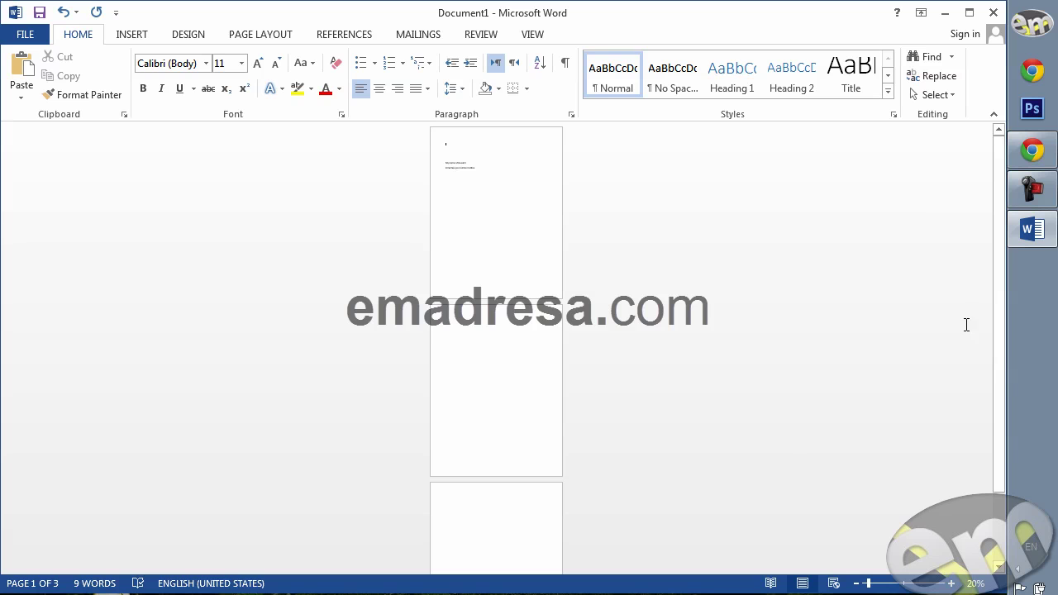
{"action": "left_click_drag", "start_coordinate": [997, 197], "coordinate": [992, 165]}
{"action": "mouse_move", "coordinate": [992, 149]}
{"action": "left_mouse_down"}
{"action": "mouse_move", "coordinate": [991, 190]}
{"action": "mouse_move", "coordinate": [992, 149]}
{"action": "left_mouse_up"}
Zoom in on the document text to 170%
{"action": "left_click", "coordinate": [951, 584]}
{"action": "left_click", "coordinate": [952, 583]}
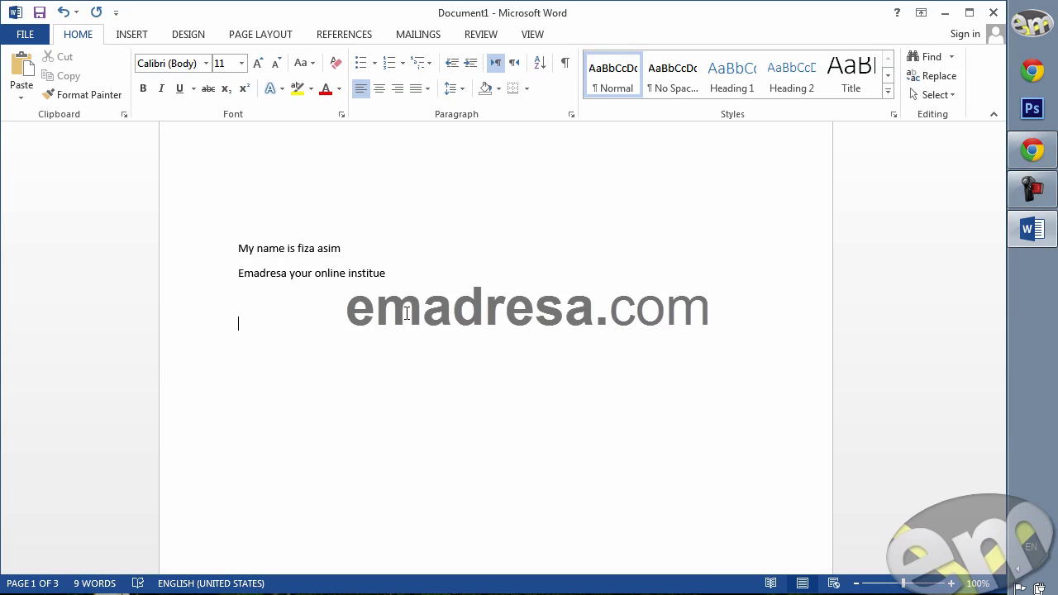
{"action": "left_click", "coordinate": [952, 584]}
{"action": "left_click", "coordinate": [953, 584]}
{"action": "left_click", "coordinate": [952, 583]}
{"action": "left_click", "coordinate": [953, 584]}
{"action": "left_click", "coordinate": [953, 583]}
{"action": "left_click", "coordinate": [953, 584]}
{"action": "left_click", "coordinate": [953, 584]}
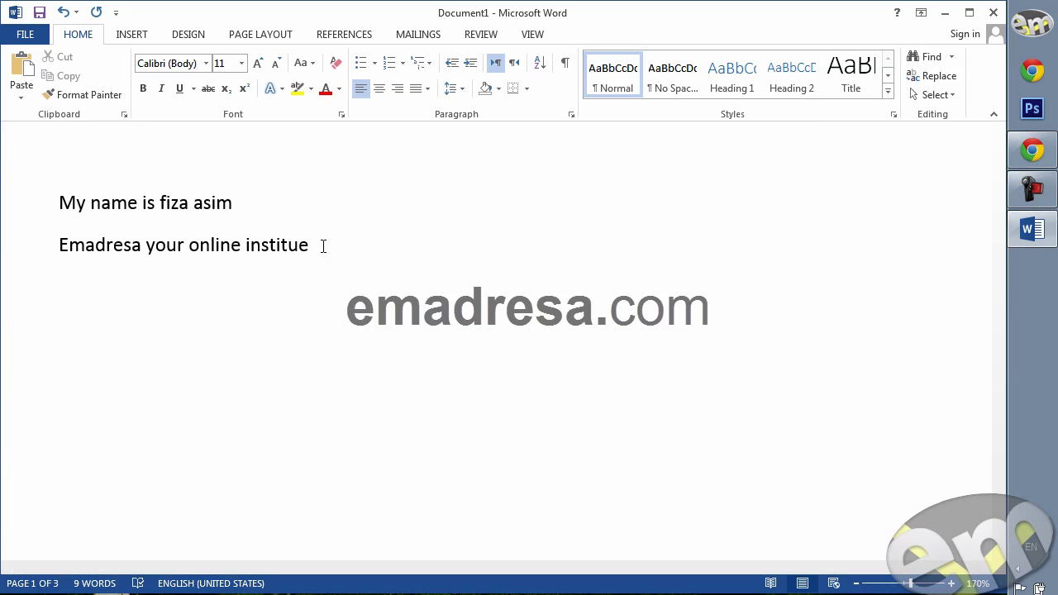
{"action": "type", "text": "Www.emadresa.com"}
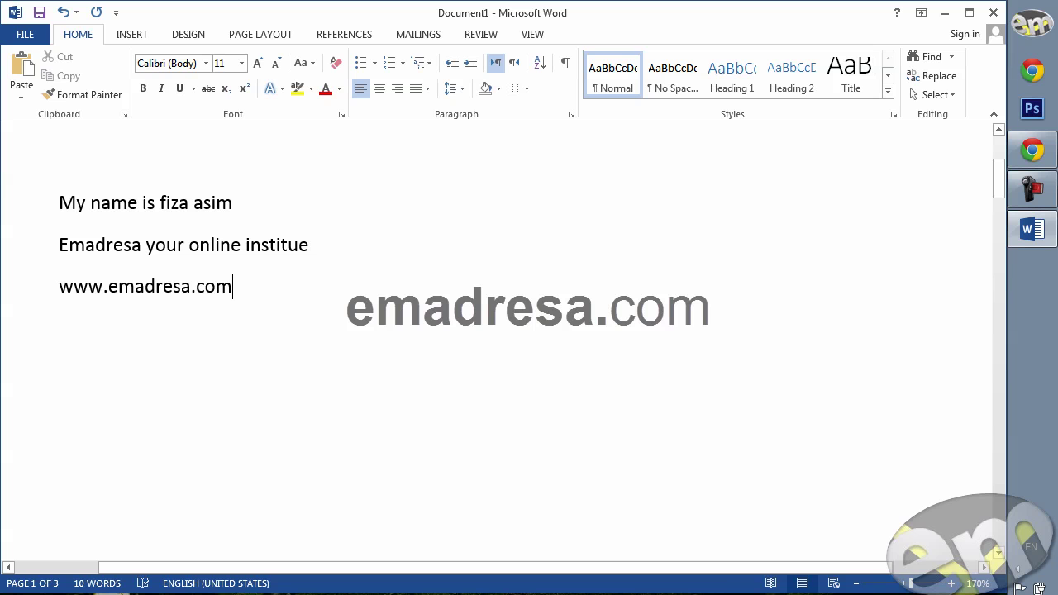
{"action": "left_click", "coordinate": [857, 584]}
{"action": "left_click", "coordinate": [857, 584]}
{"action": "left_click", "coordinate": [857, 584]}
{"action": "left_click", "coordinate": [857, 583]}
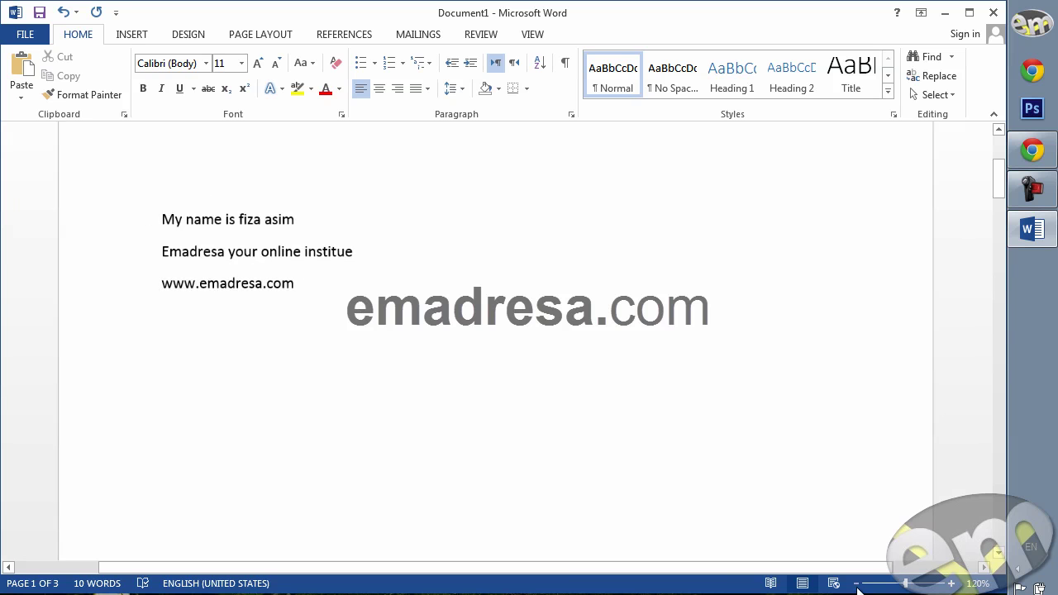
{"action": "left_click", "coordinate": [856, 584]}
{"action": "left_click", "coordinate": [856, 584]}
{"action": "left_click", "coordinate": [857, 584]}
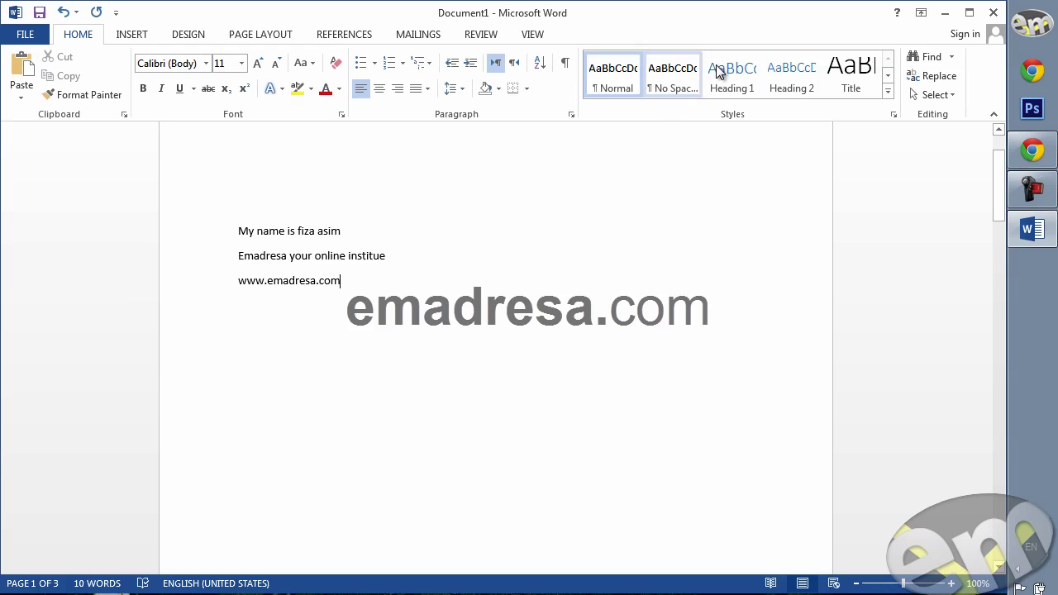
Open and close Word Help twice, and view the ribbon display options without choosing one
{"action": "left_click", "coordinate": [898, 14]}
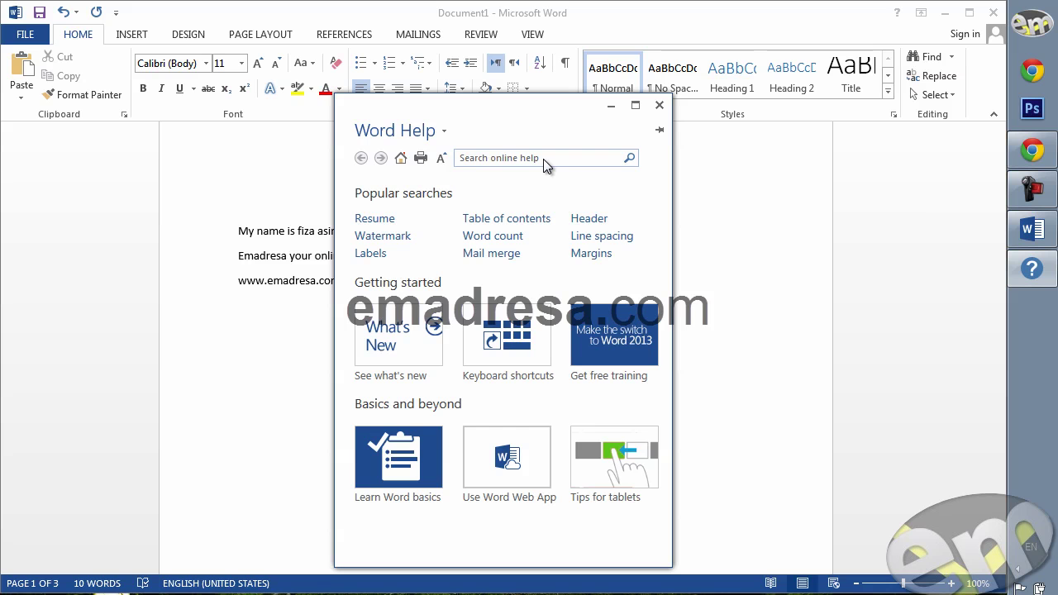
{"action": "left_click", "coordinate": [660, 106]}
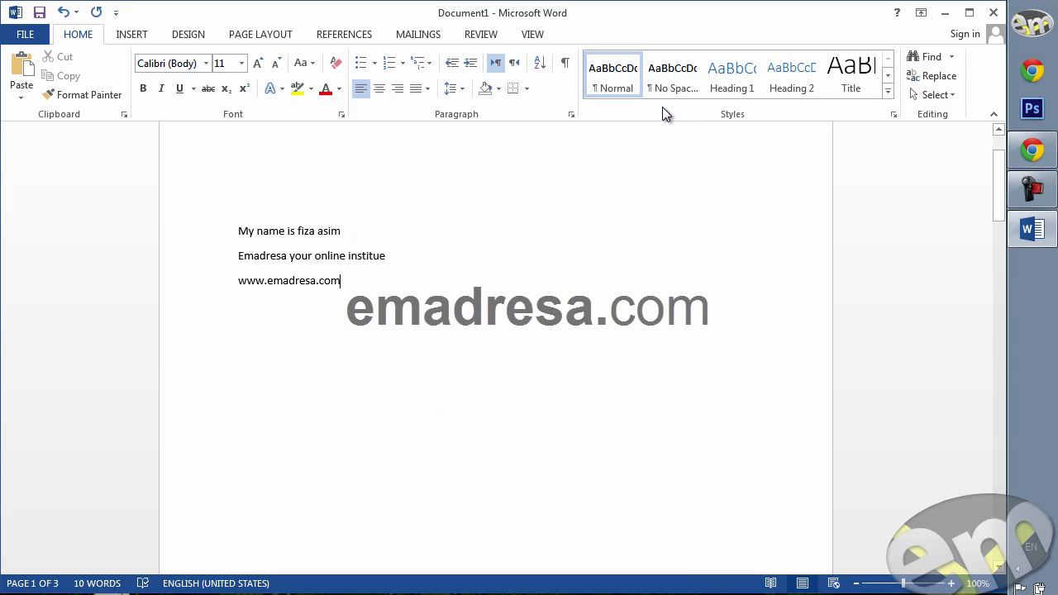
{"action": "key", "text": "F1"}
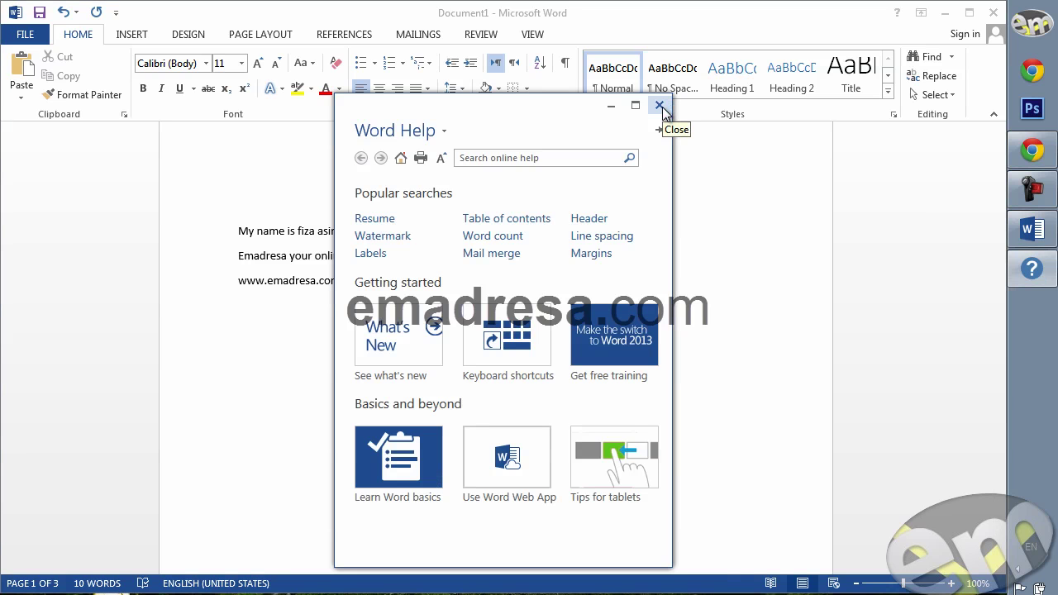
{"action": "left_click", "coordinate": [660, 105]}
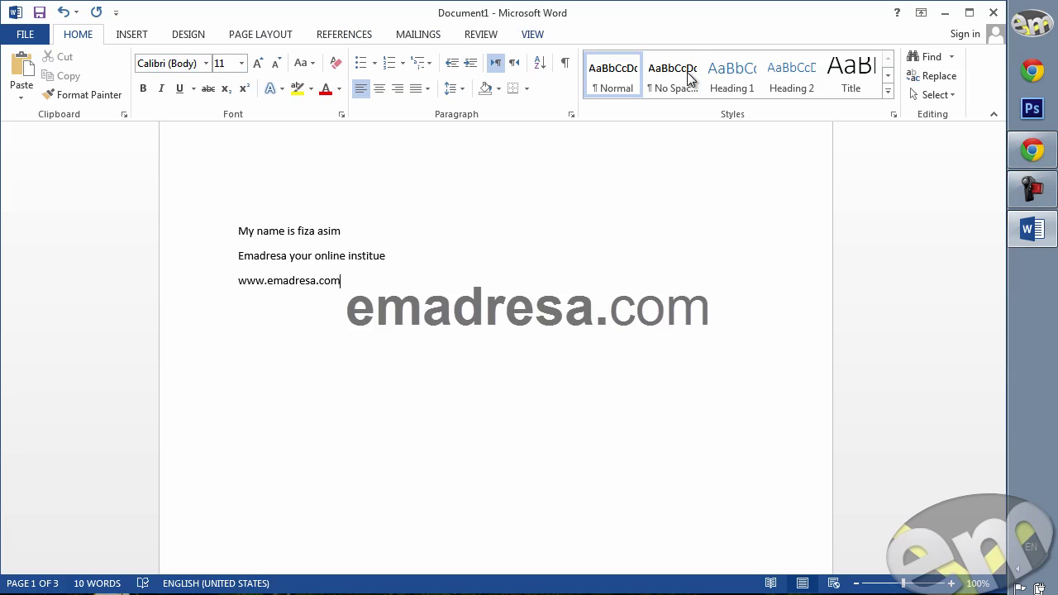
{"action": "left_click", "coordinate": [926, 14]}
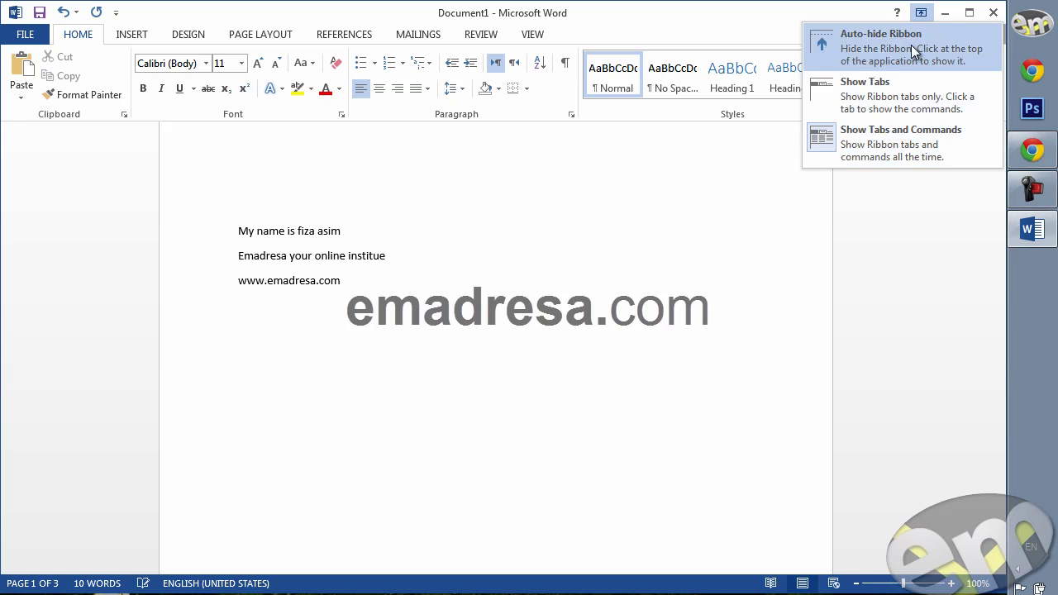
{"action": "left_click", "coordinate": [850, 17]}
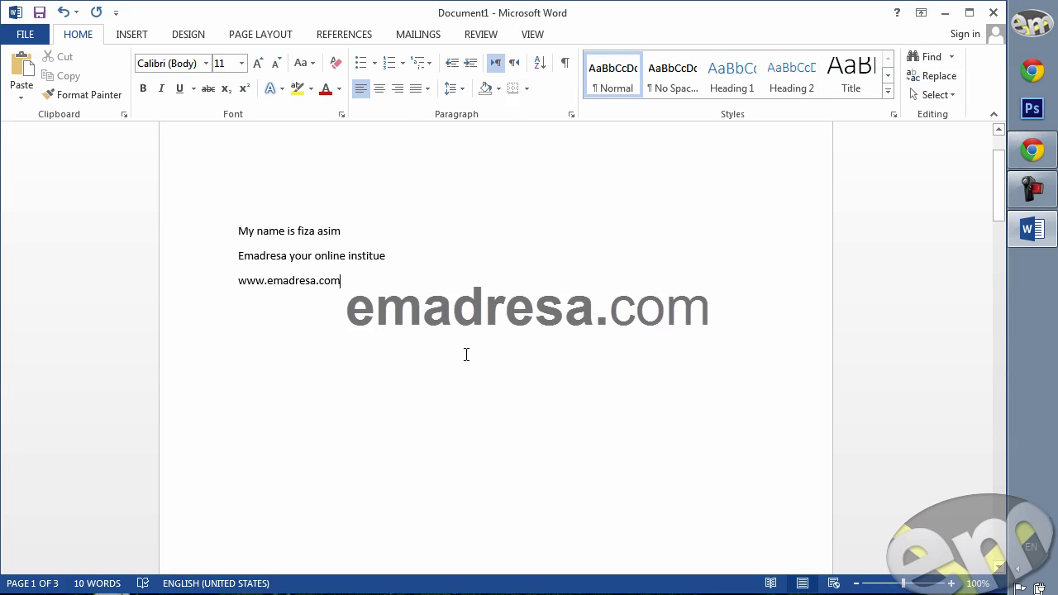
{"action": "left_click_drag", "start_coordinate": [999, 169], "coordinate": [998, 128]}
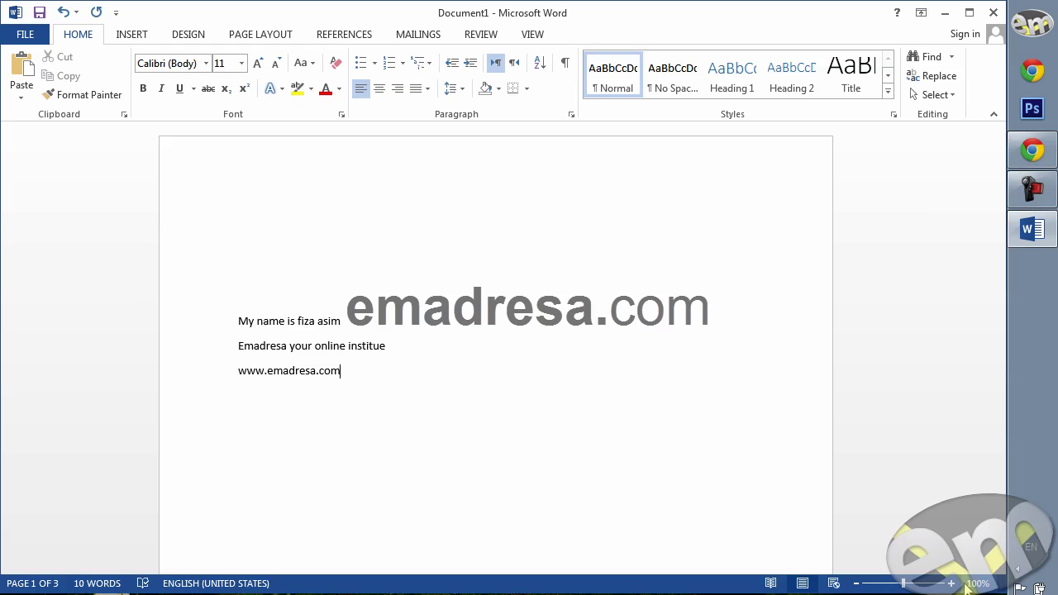
{"action": "key", "text": "Return"}
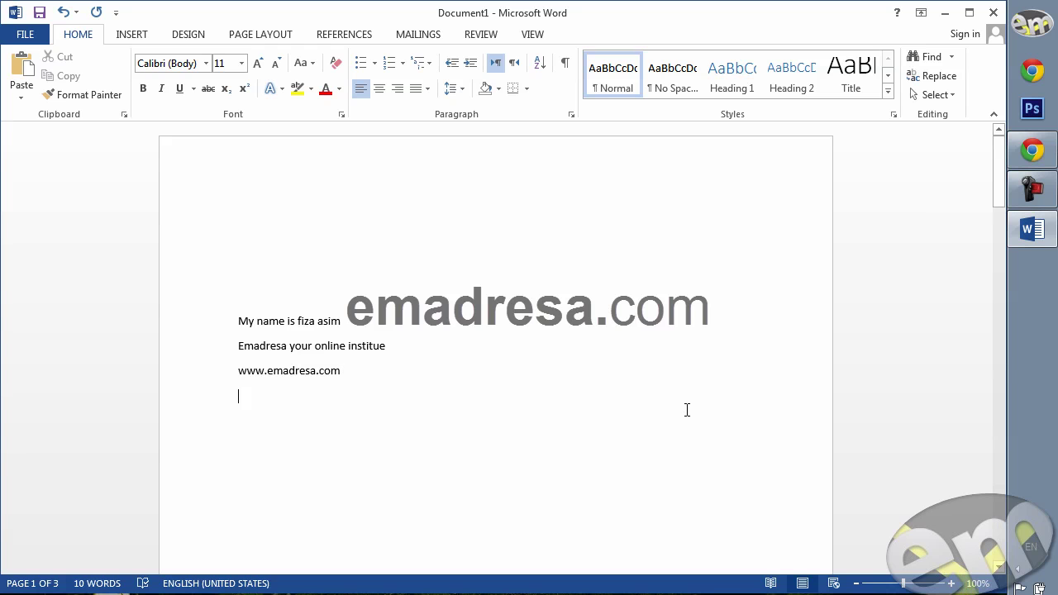